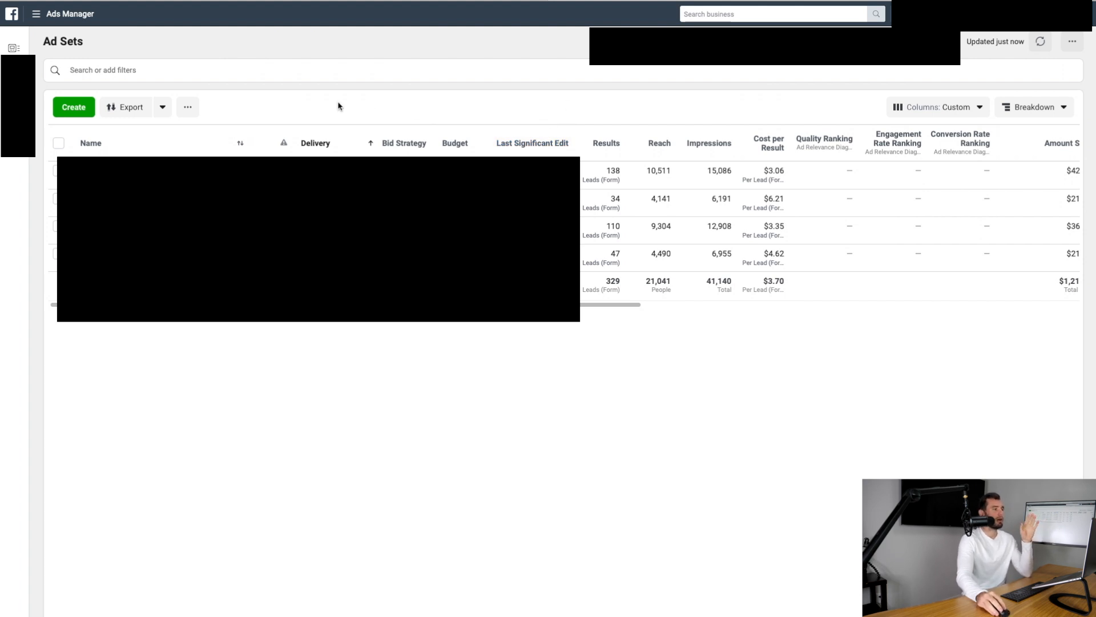
Review the metric columns of the ad sets table from Results across to Page Likes.
{"action": "mouse_move", "coordinate": [43, 95]}
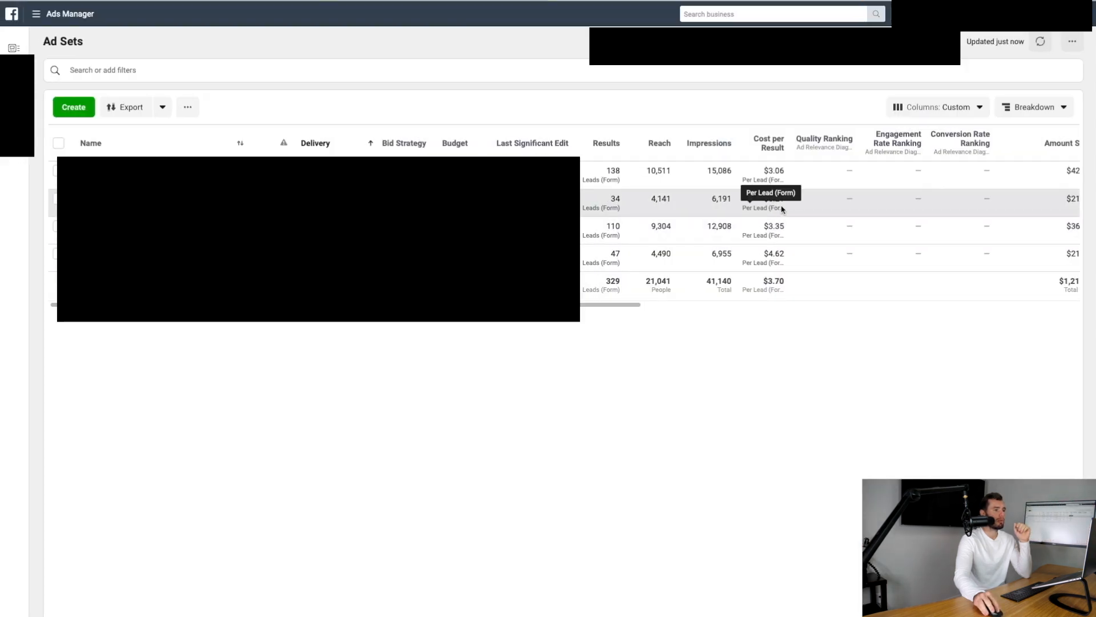
{"action": "scroll", "coordinate": [776, 202], "scroll_direction": "right", "scroll_amount": 5}
{"action": "scroll", "coordinate": [771, 193], "scroll_direction": "right", "scroll_amount": 8}
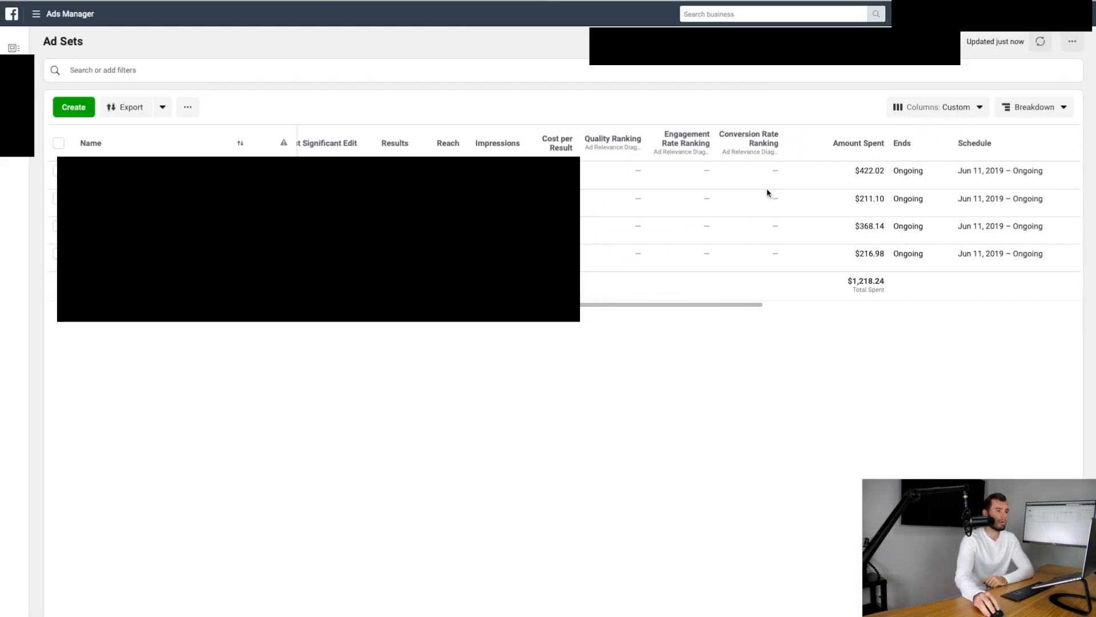
{"action": "scroll", "coordinate": [758, 195], "scroll_direction": "right", "scroll_amount": 4}
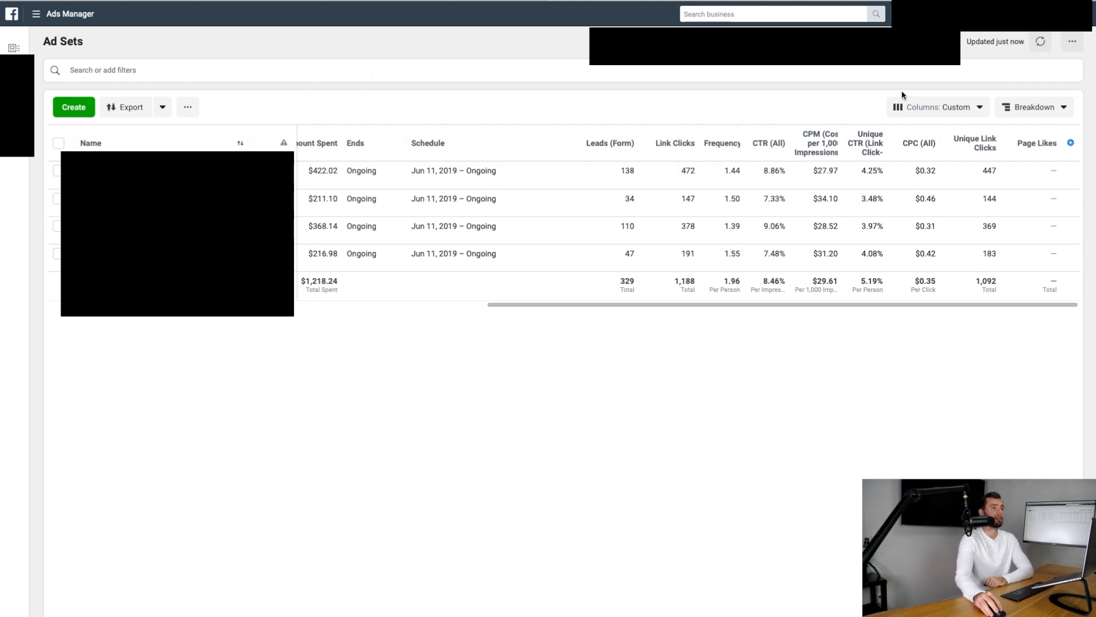
Open the column customization for the ad sets table and look through all available metrics from Performance to Settings.
{"action": "left_click", "coordinate": [954, 115]}
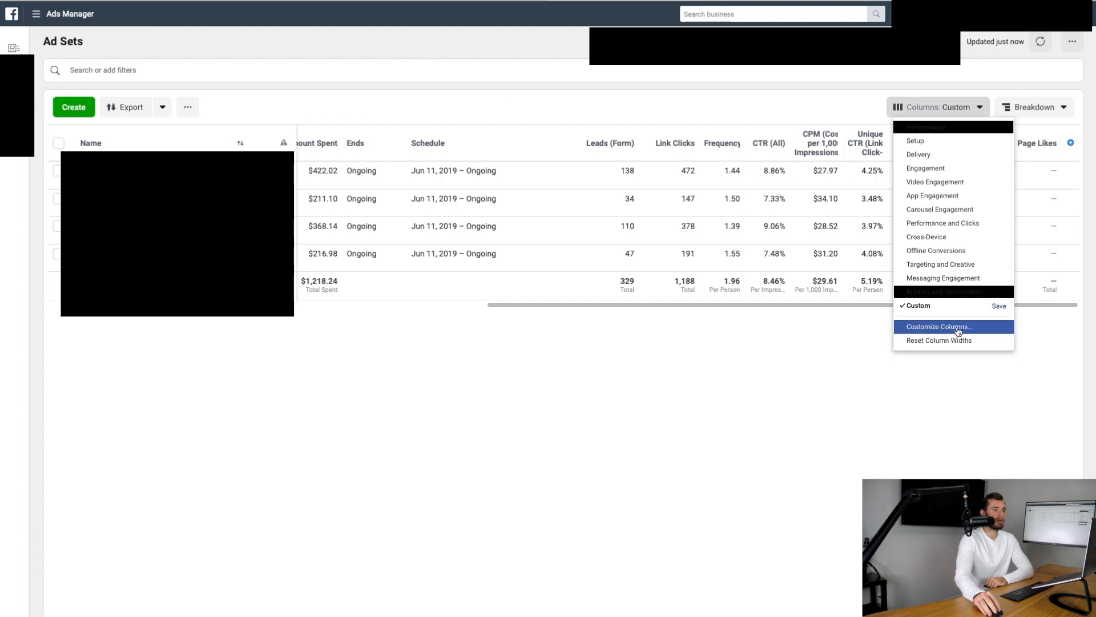
{"action": "left_click", "coordinate": [938, 328]}
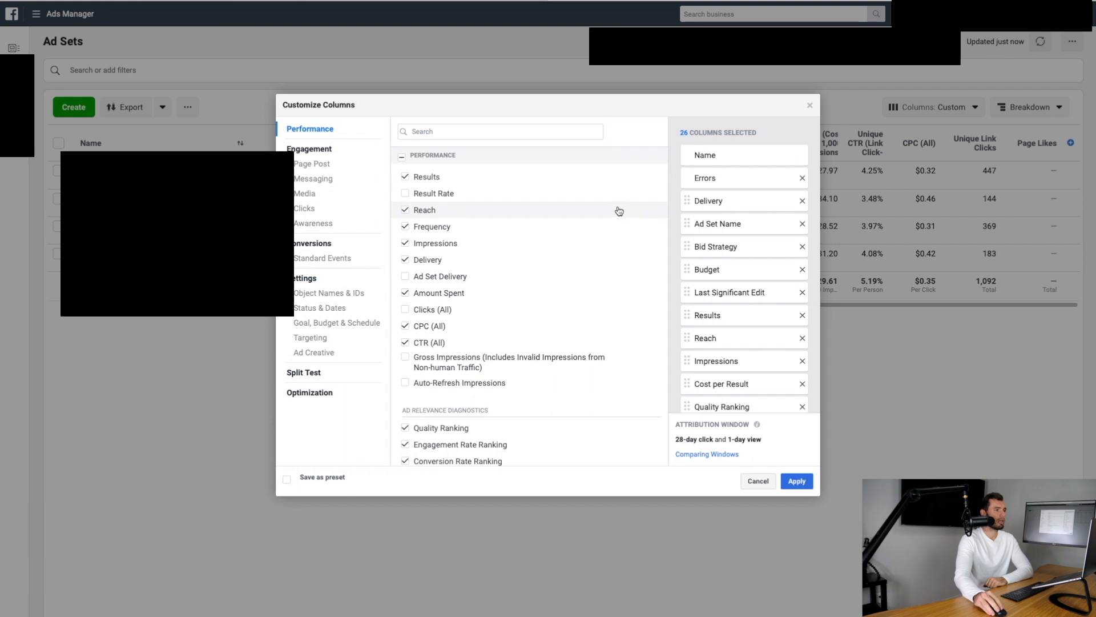
{"action": "scroll", "coordinate": [557, 249], "scroll_direction": "down", "scroll_amount": 12}
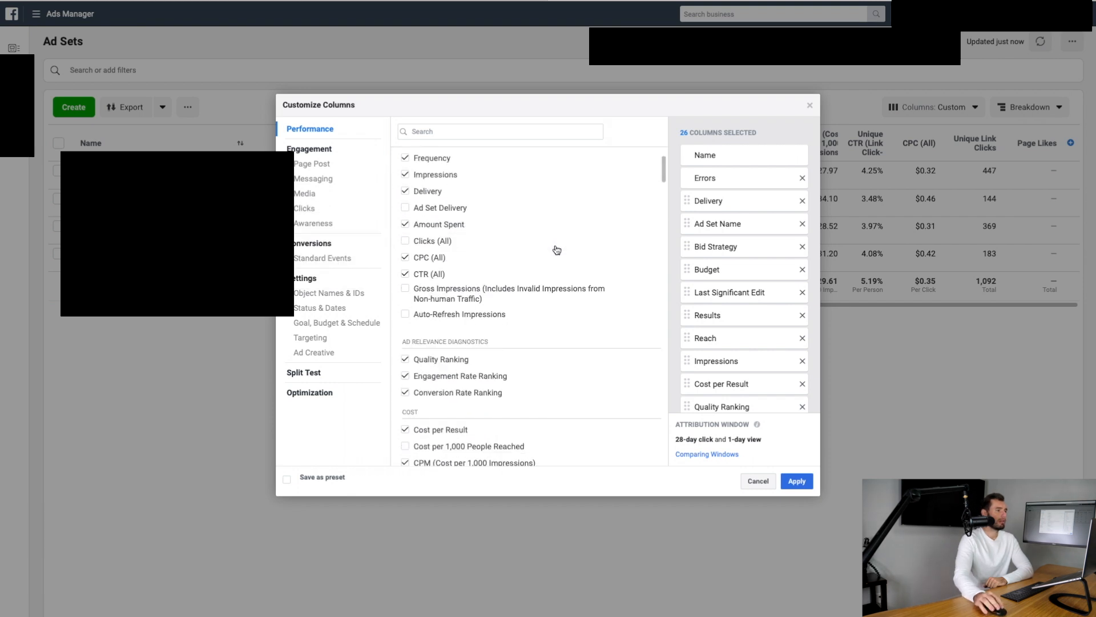
{"action": "scroll", "coordinate": [556, 249], "scroll_direction": "down", "scroll_amount": 15}
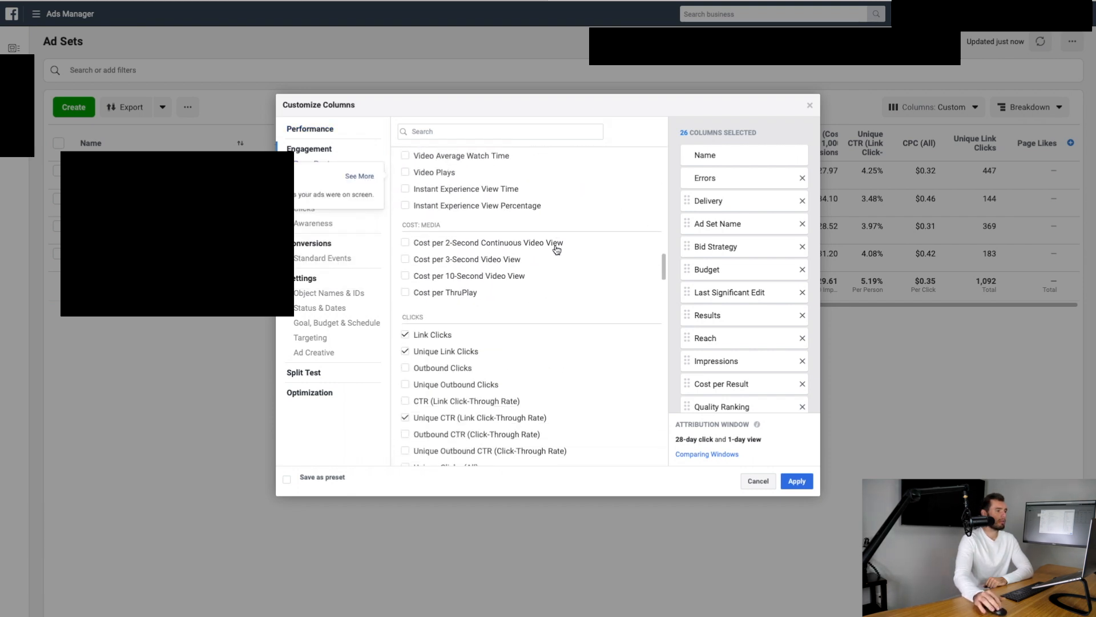
{"action": "scroll", "coordinate": [557, 250], "scroll_direction": "down", "scroll_amount": 12}
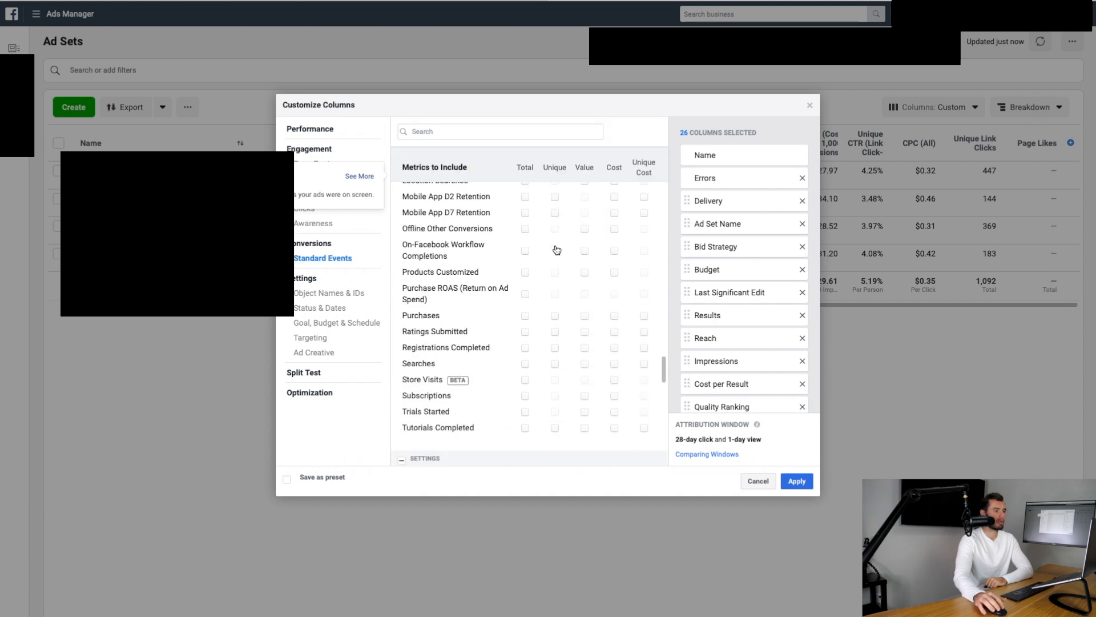
{"action": "scroll", "coordinate": [556, 250], "scroll_direction": "down", "scroll_amount": 12}
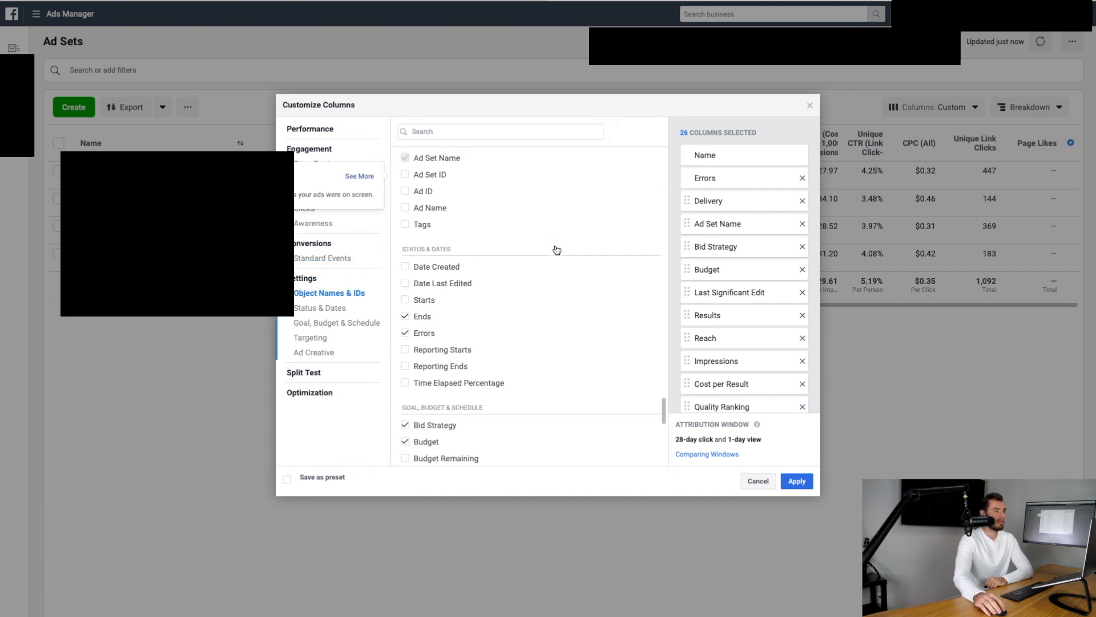
{"action": "scroll", "coordinate": [556, 250], "scroll_direction": "down", "scroll_amount": 2}
{"action": "scroll", "coordinate": [557, 249], "scroll_direction": "up", "scroll_amount": 15}
{"action": "scroll", "coordinate": [560, 250], "scroll_direction": "up", "scroll_amount": 10}
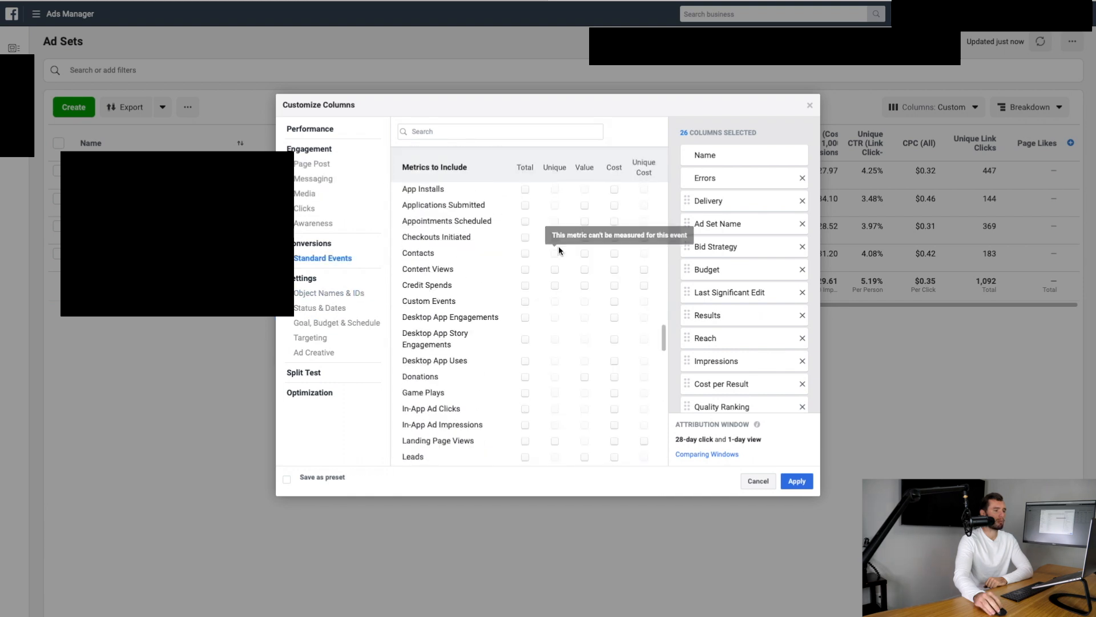
{"action": "scroll", "coordinate": [559, 250], "scroll_direction": "up", "scroll_amount": 10}
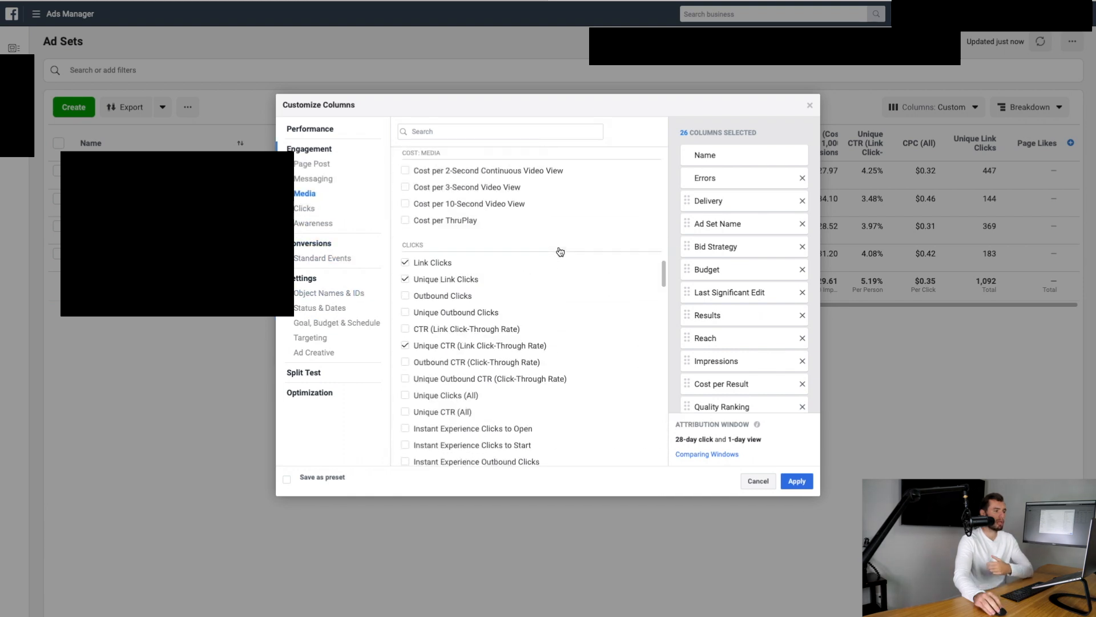
{"action": "scroll", "coordinate": [560, 252], "scroll_direction": "up", "scroll_amount": 10}
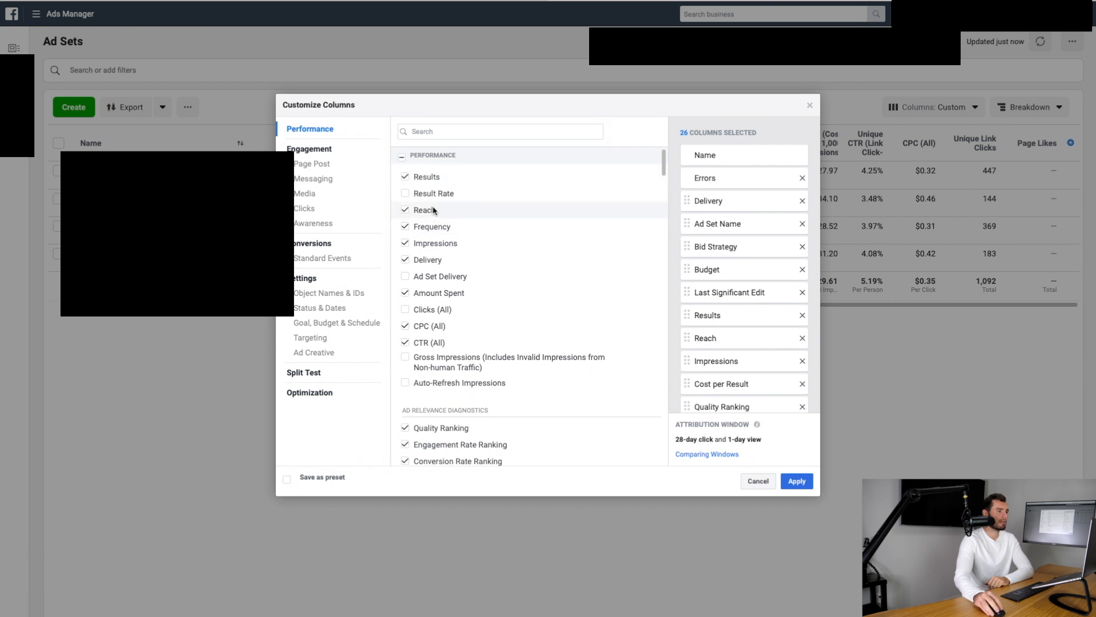
Check the selected Performance, Ad Relevance Diagnostics and Cost metrics, and apply the column selection.
{"action": "mouse_move", "coordinate": [435, 235]}
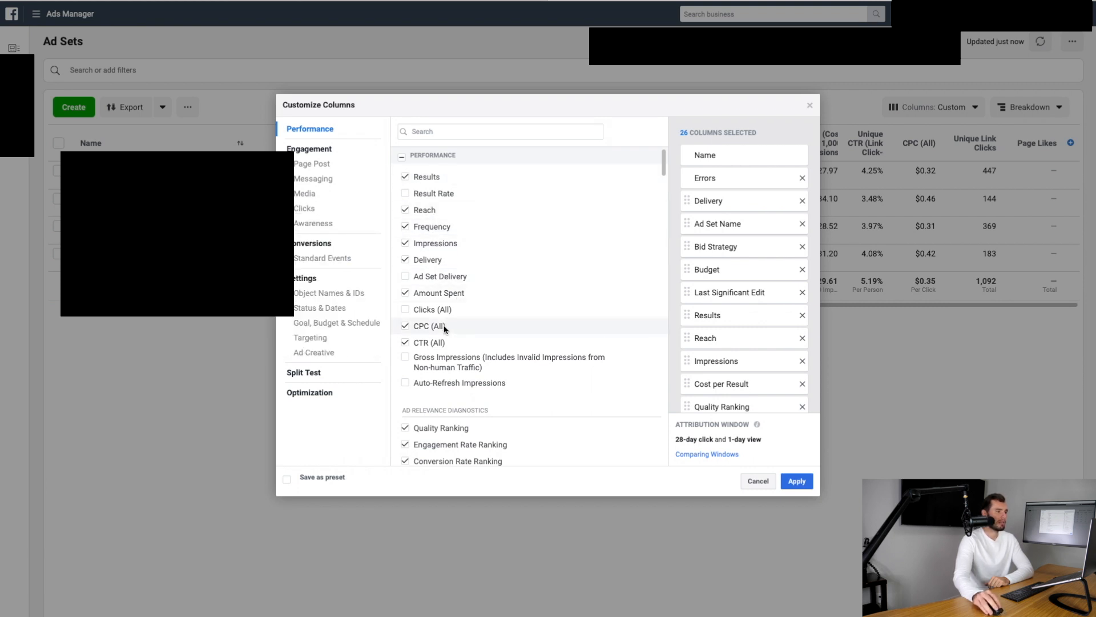
{"action": "mouse_move", "coordinate": [429, 347]}
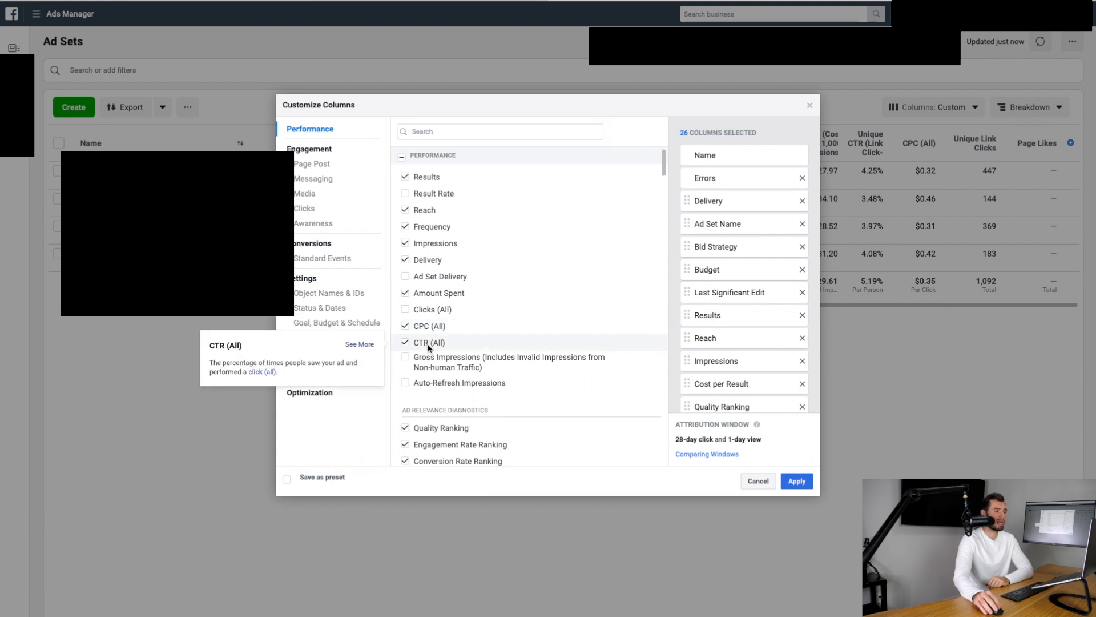
{"action": "scroll", "coordinate": [429, 345], "scroll_direction": "down", "scroll_amount": 3}
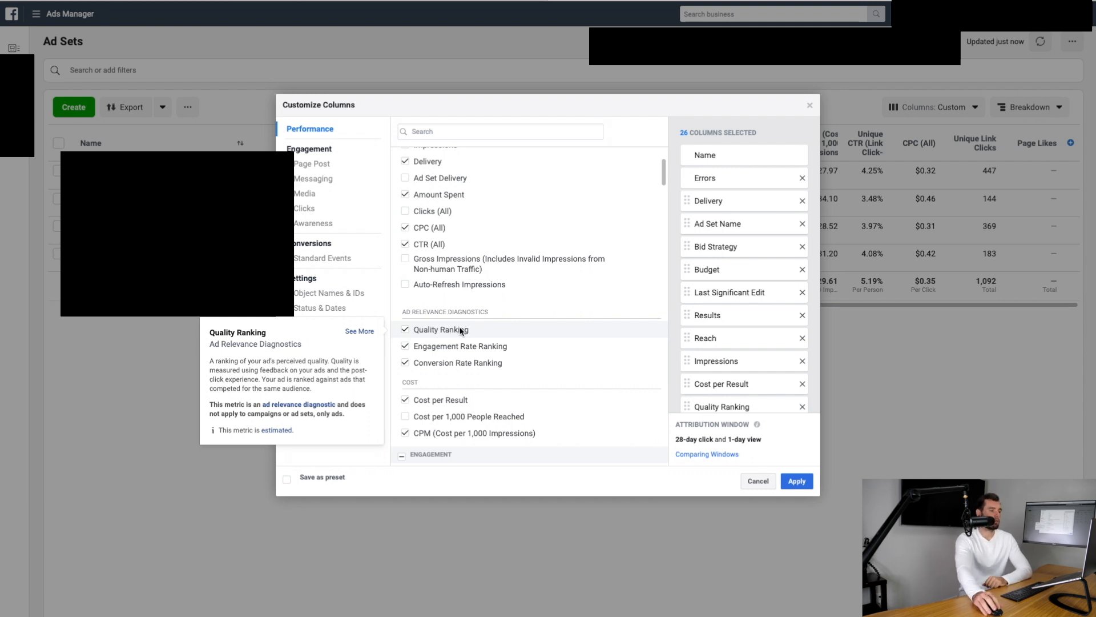
{"action": "scroll", "coordinate": [461, 331], "scroll_direction": "down", "scroll_amount": 1}
{"action": "scroll", "coordinate": [461, 331], "scroll_direction": "down", "scroll_amount": 3}
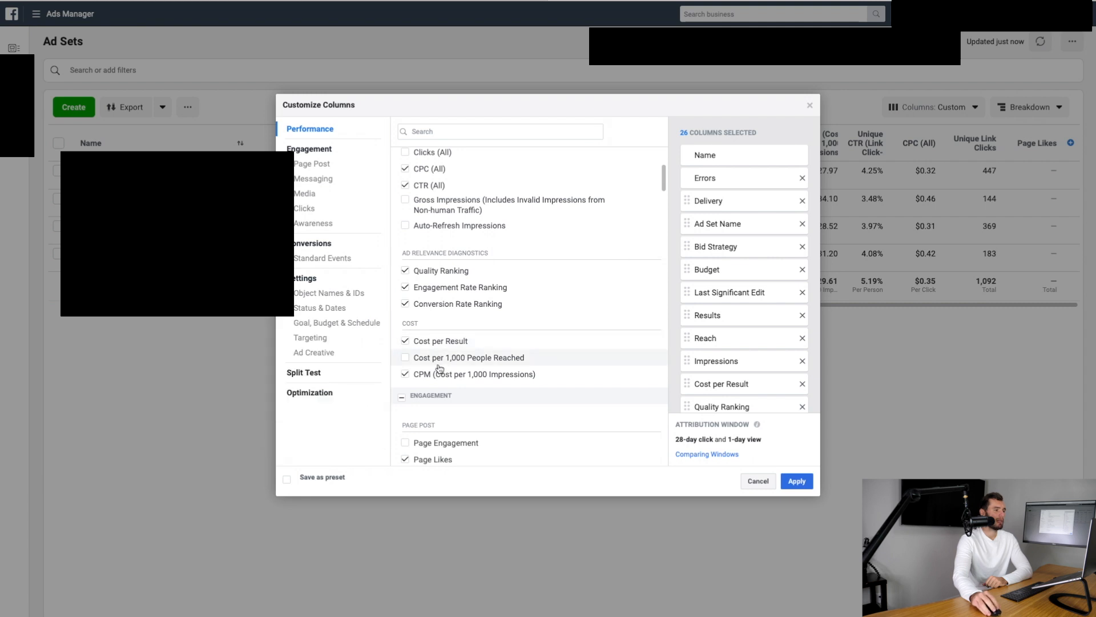
{"action": "mouse_move", "coordinate": [437, 377]}
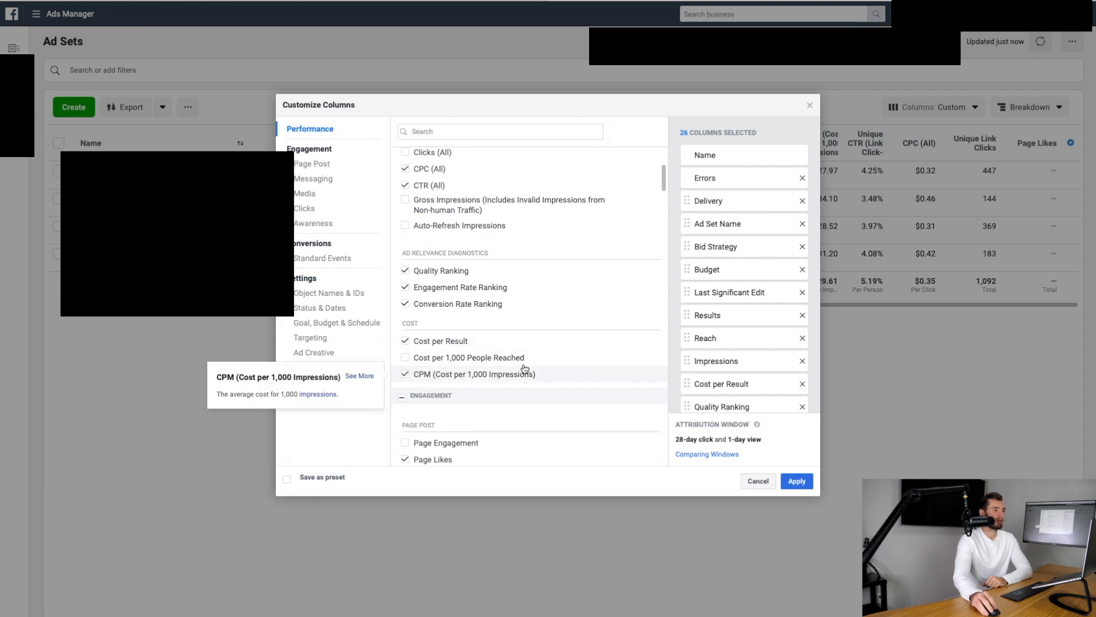
{"action": "left_click", "coordinate": [797, 481]}
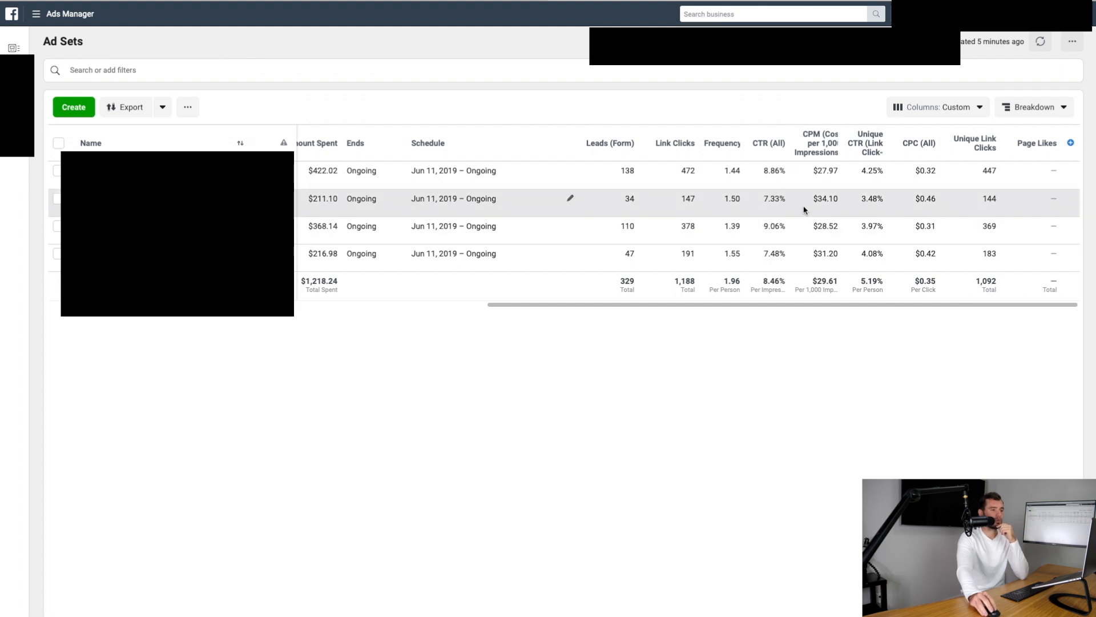
Compare the ad sets by cost per result, amount spent, leads, link clicks, frequency, CTR, CPM and CPC.
{"action": "scroll", "coordinate": [657, 212], "scroll_direction": "left", "scroll_amount": 10}
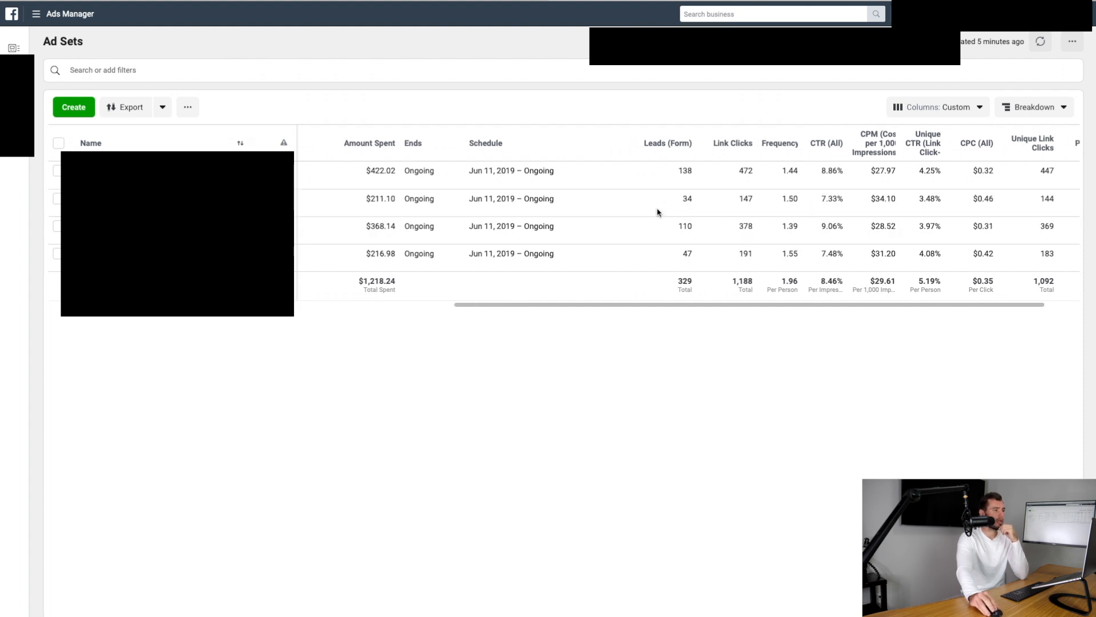
{"action": "scroll", "coordinate": [654, 212], "scroll_direction": "left", "scroll_amount": 2}
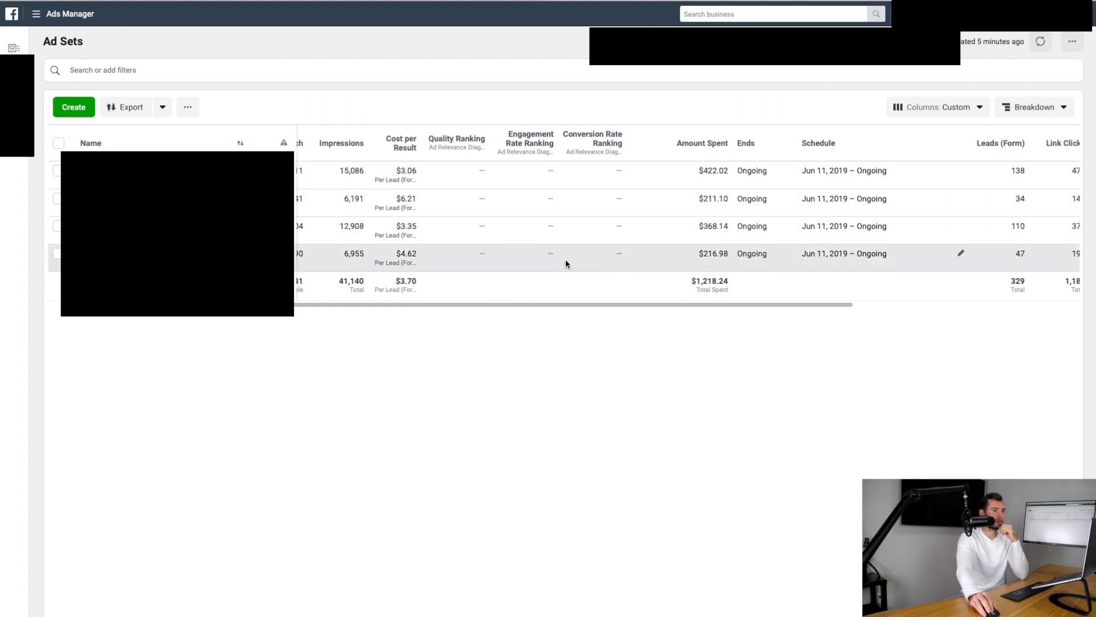
{"action": "scroll", "coordinate": [568, 251], "scroll_direction": "right", "scroll_amount": 10}
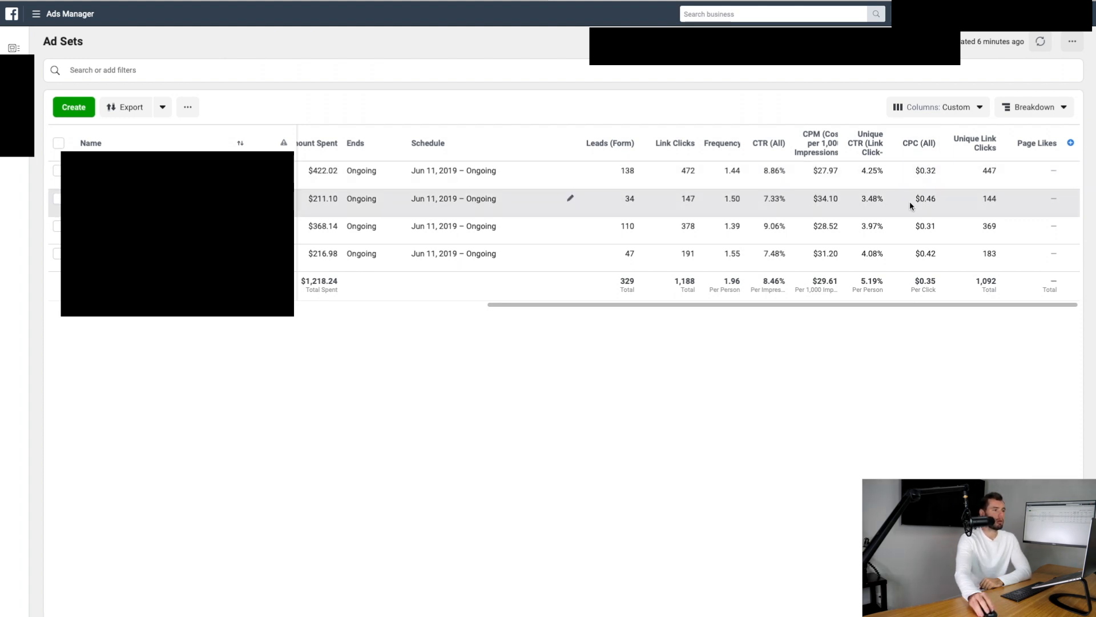
{"action": "scroll", "coordinate": [715, 230], "scroll_direction": "left", "scroll_amount": 2}
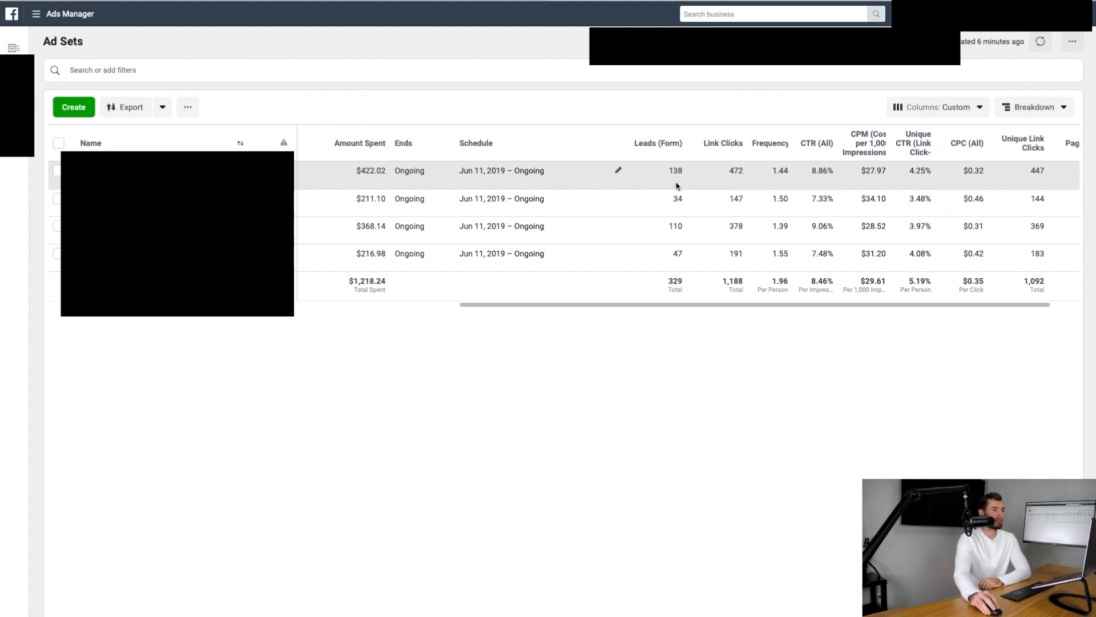
{"action": "scroll", "coordinate": [676, 186], "scroll_direction": "left", "scroll_amount": 2}
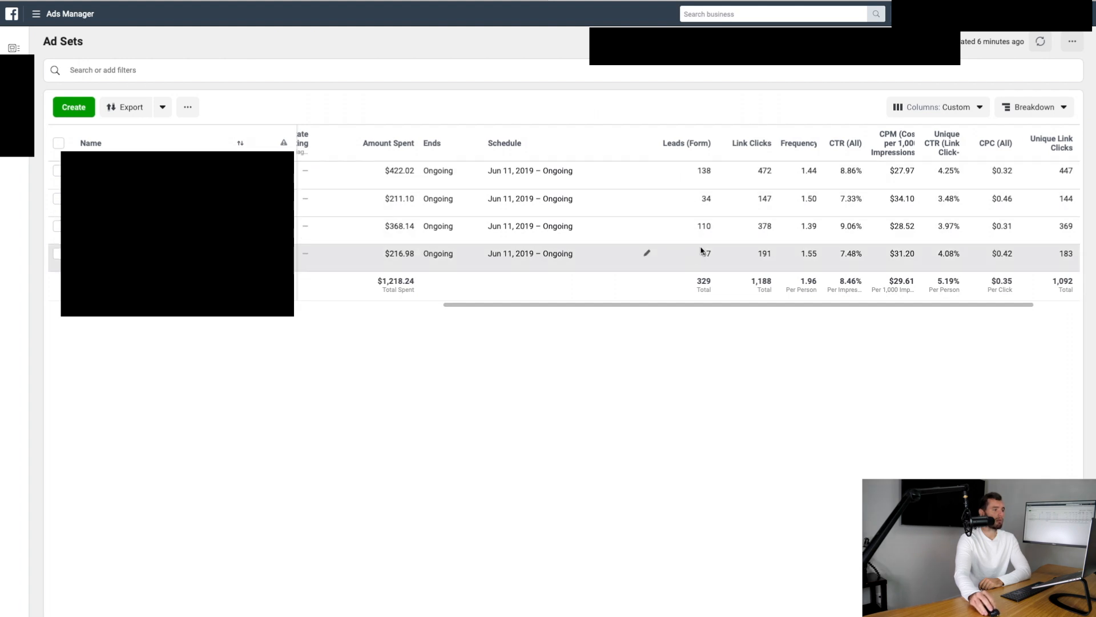
{"action": "mouse_move", "coordinate": [14, 92]}
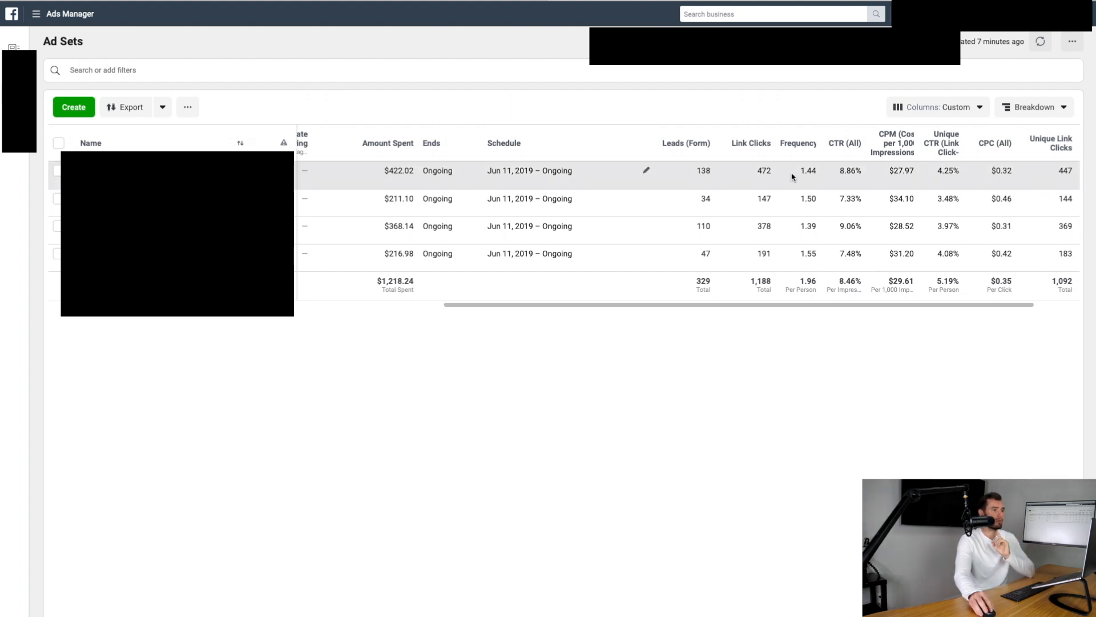
{"action": "scroll", "coordinate": [794, 176], "scroll_direction": "right", "scroll_amount": 2}
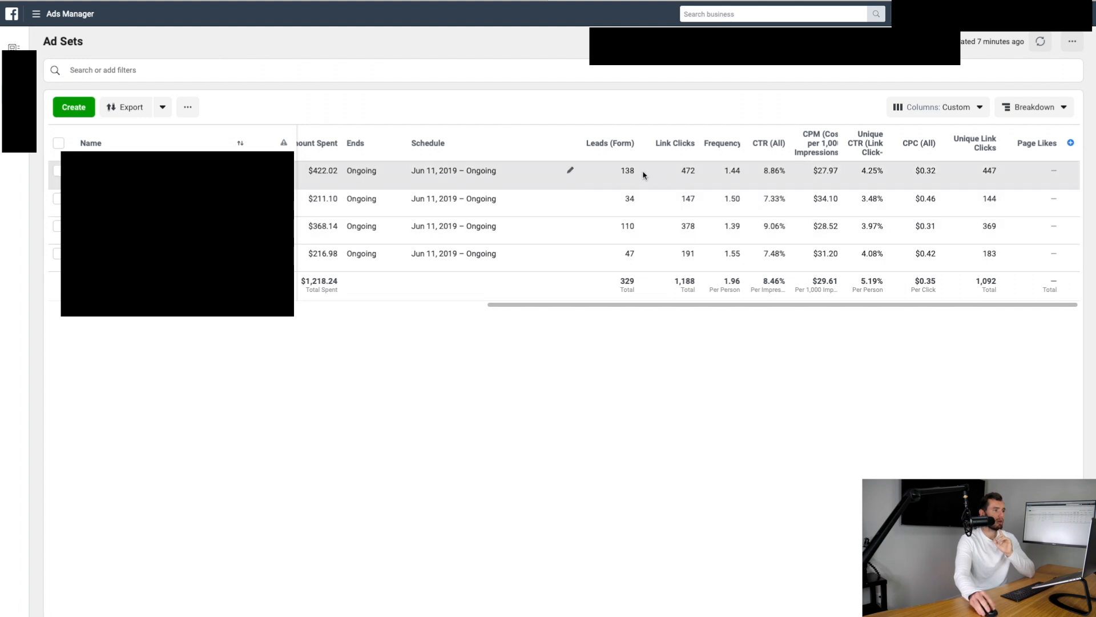
Create a new report in Ads Reporting and set its date range to Lifetime.
{"action": "left_click", "coordinate": [73, 16]}
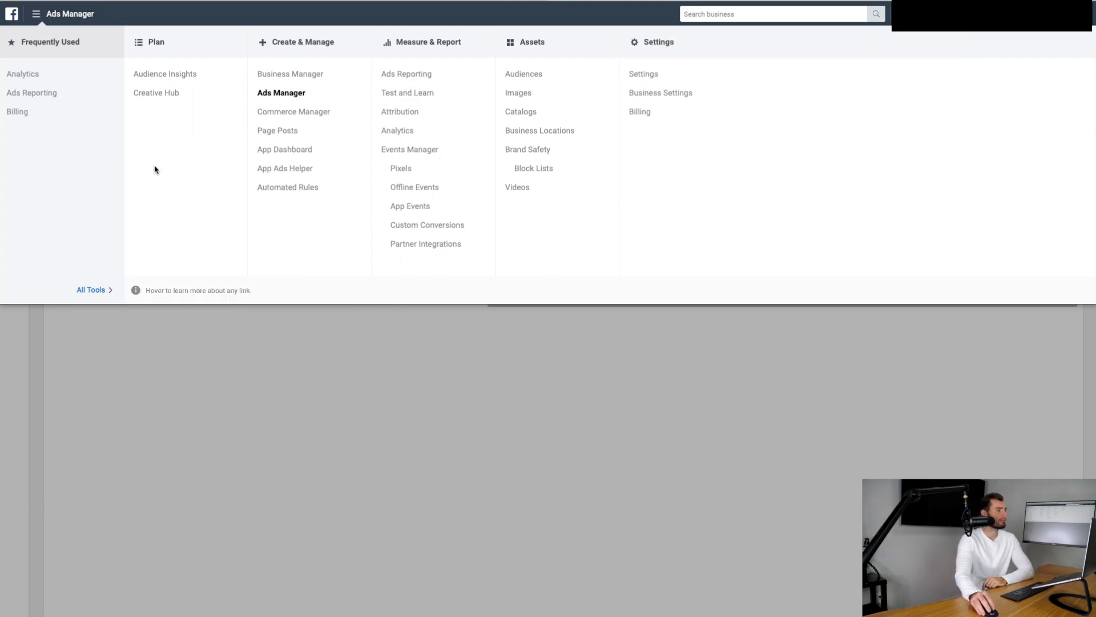
{"action": "left_click", "coordinate": [403, 84]}
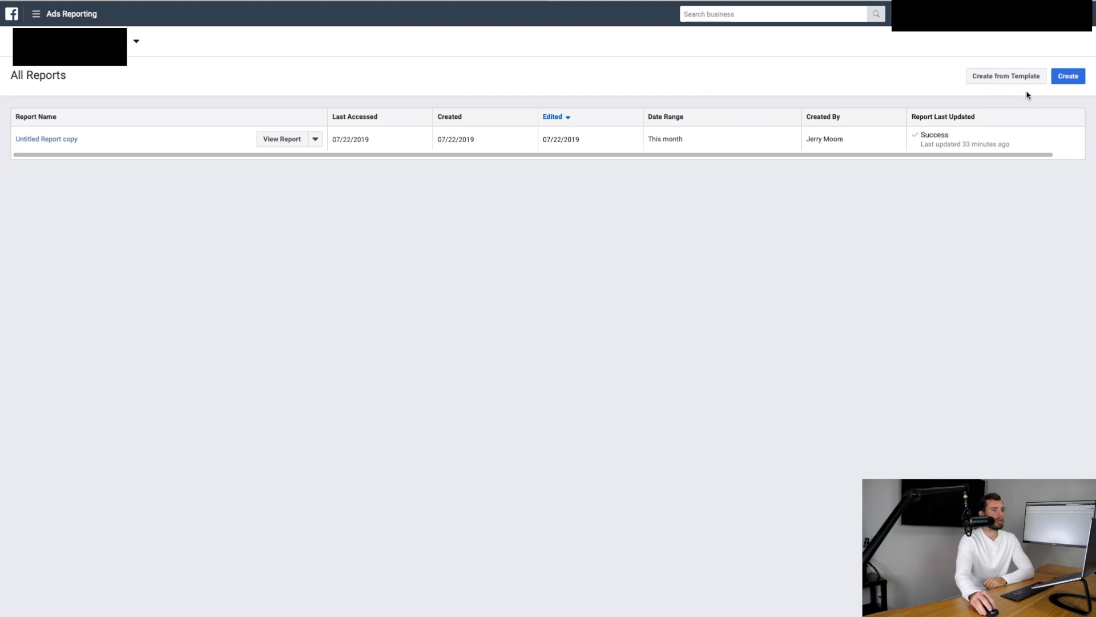
{"action": "left_click", "coordinate": [1069, 77]}
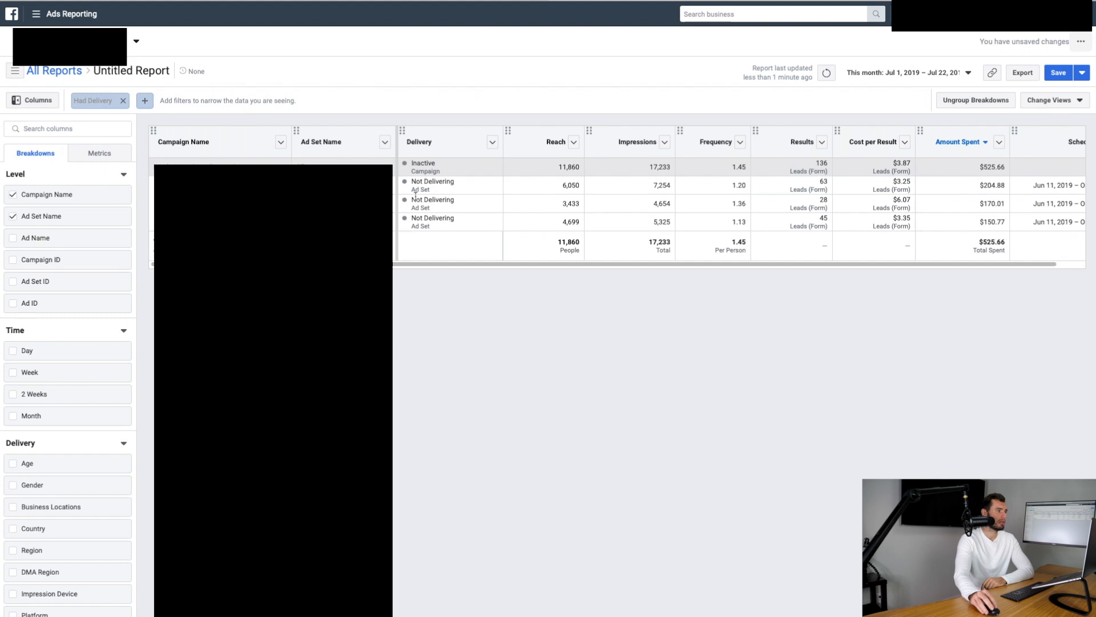
{"action": "left_click", "coordinate": [905, 76]}
{"action": "left_click", "coordinate": [922, 114]}
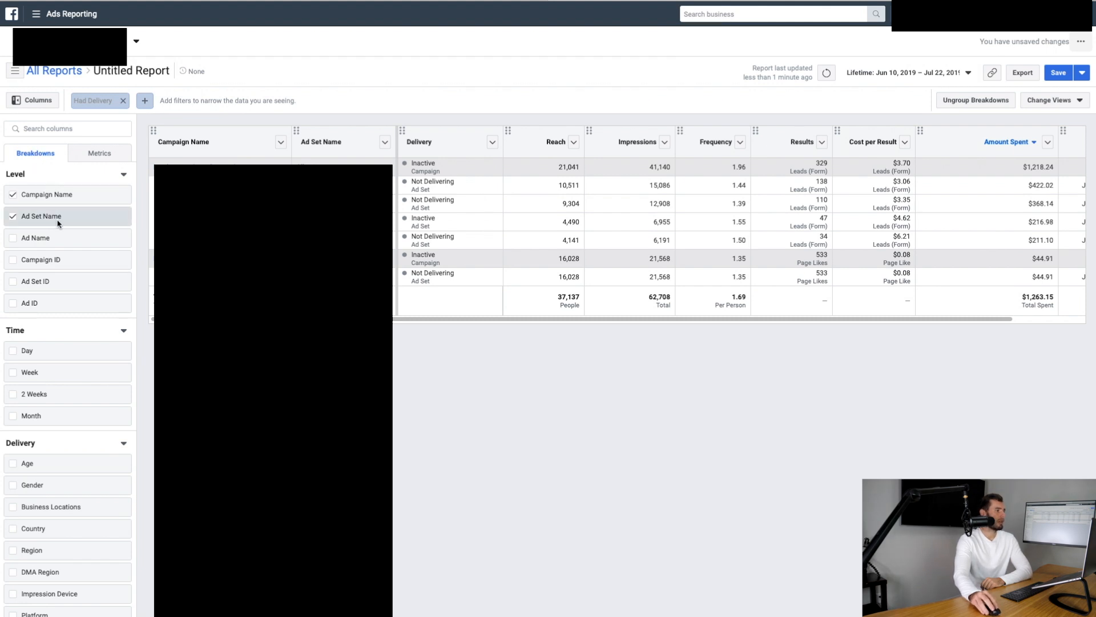
Break the report down by Week to view weekly results, and remove that breakdown again.
{"action": "scroll", "coordinate": [51, 257], "scroll_direction": "down", "scroll_amount": 3}
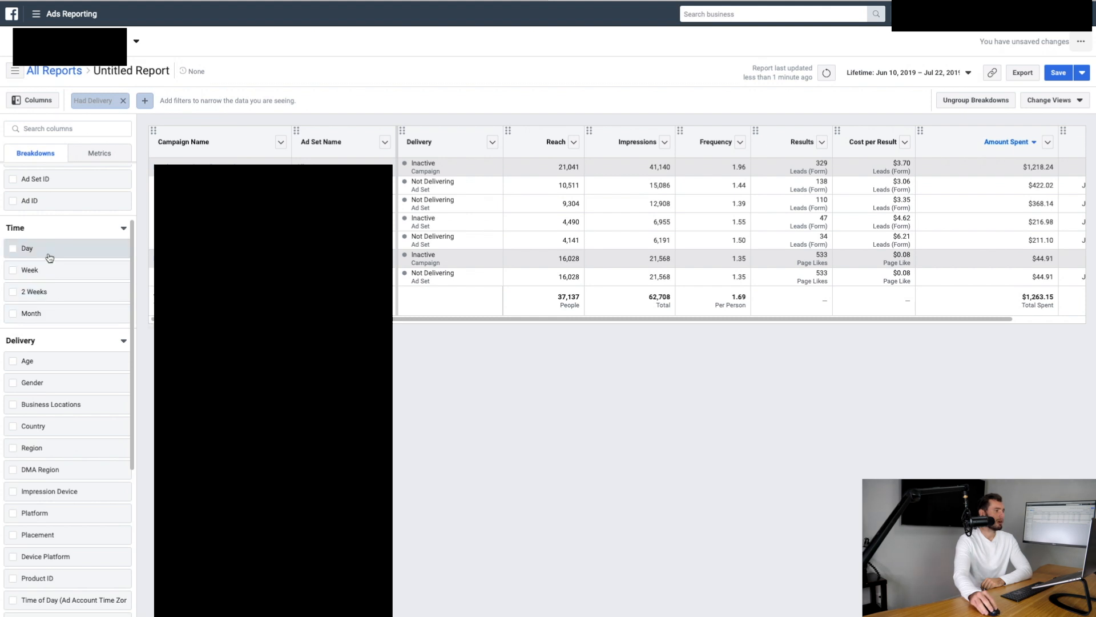
{"action": "left_click", "coordinate": [17, 275]}
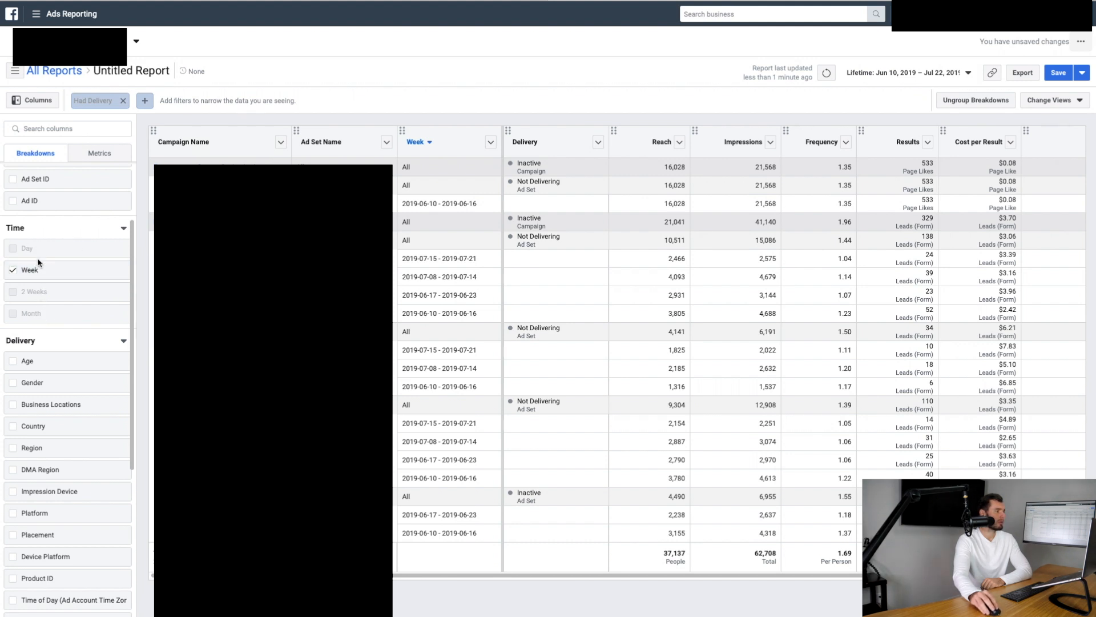
{"action": "left_click", "coordinate": [31, 270]}
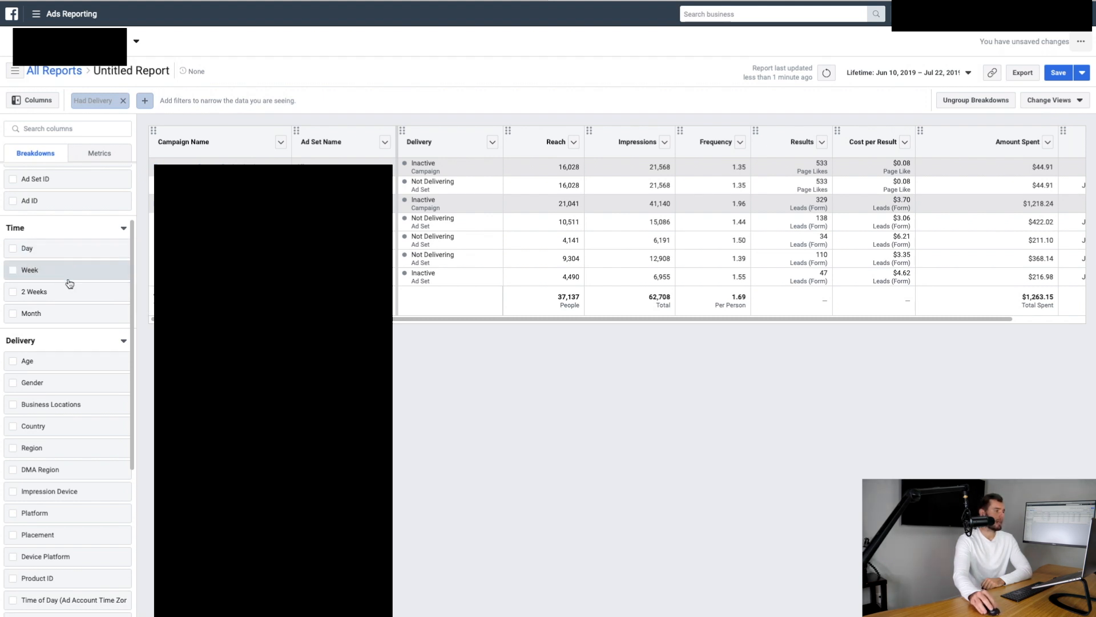
Break the report down by the delivery dimensions Age and Gender.
{"action": "scroll", "coordinate": [69, 284], "scroll_direction": "down", "scroll_amount": 1}
{"action": "scroll", "coordinate": [70, 283], "scroll_direction": "down", "scroll_amount": 4}
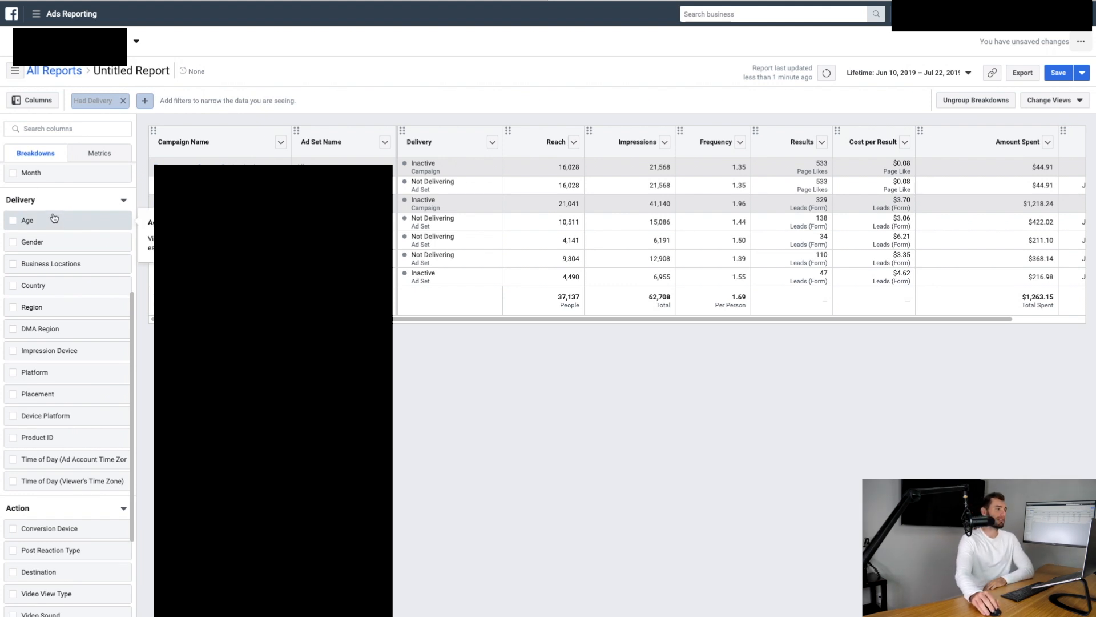
{"action": "left_click", "coordinate": [14, 221]}
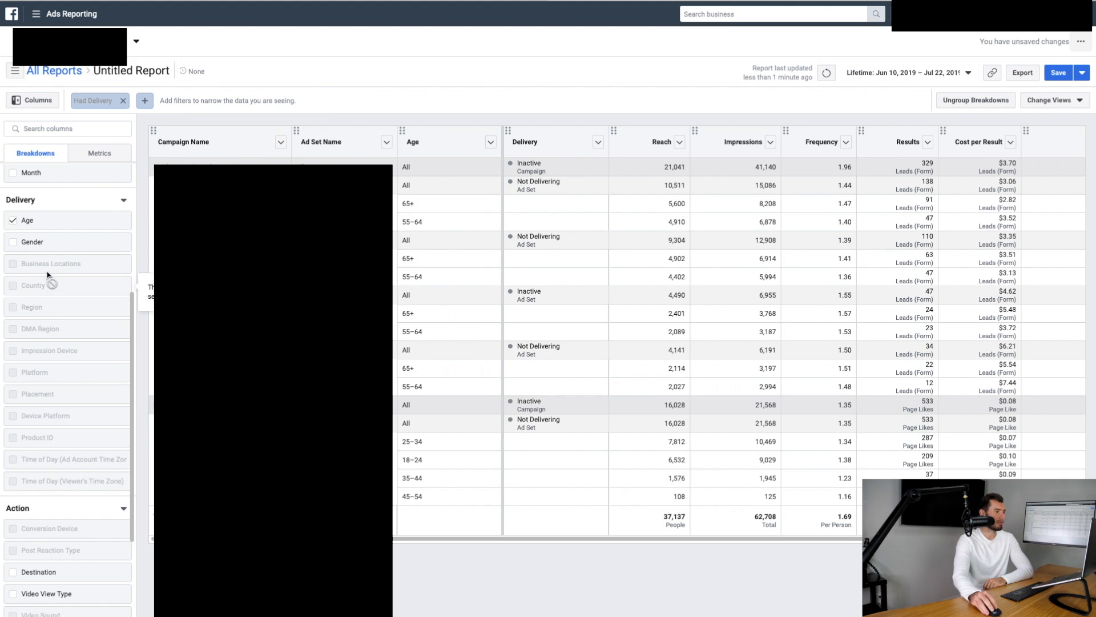
{"action": "left_click", "coordinate": [14, 243]}
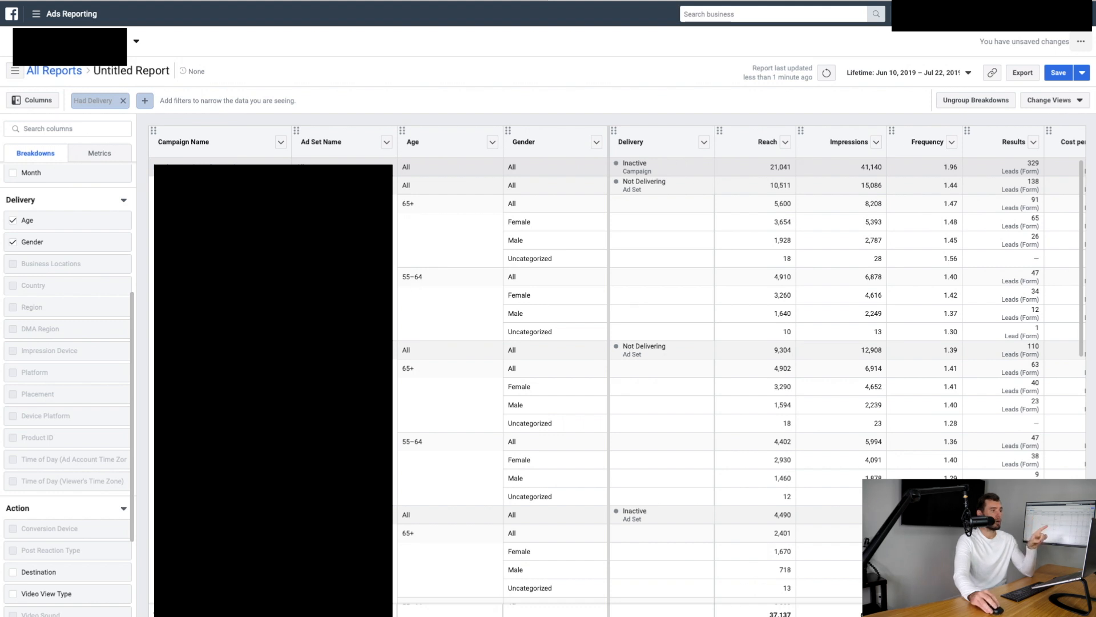
Examine the available report metrics and the age and gender results for reach, frequency, results, cost per result and amount spent.
{"action": "left_click", "coordinate": [101, 153]}
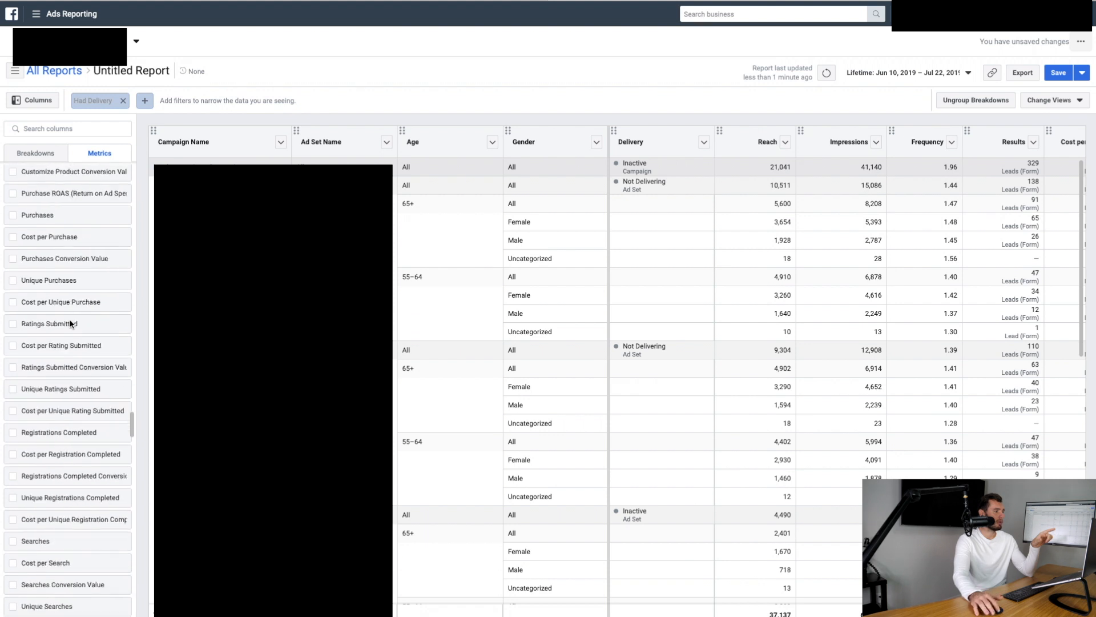
{"action": "scroll", "coordinate": [71, 323], "scroll_direction": "down", "scroll_amount": 6}
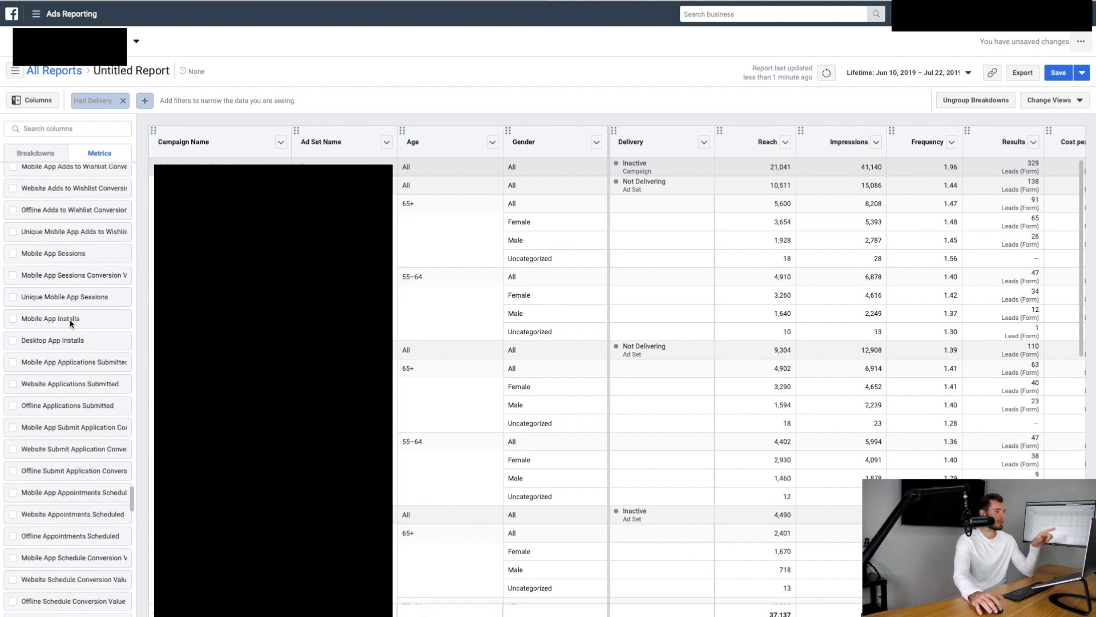
{"action": "scroll", "coordinate": [71, 324], "scroll_direction": "down", "scroll_amount": 6}
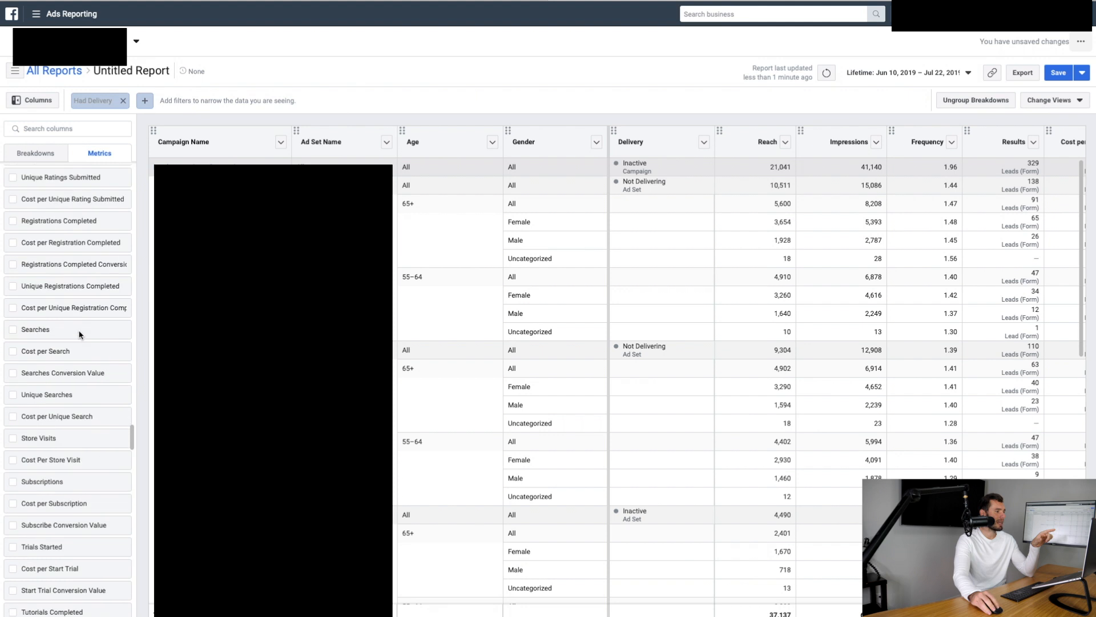
{"action": "scroll", "coordinate": [80, 335], "scroll_direction": "up", "scroll_amount": 15}
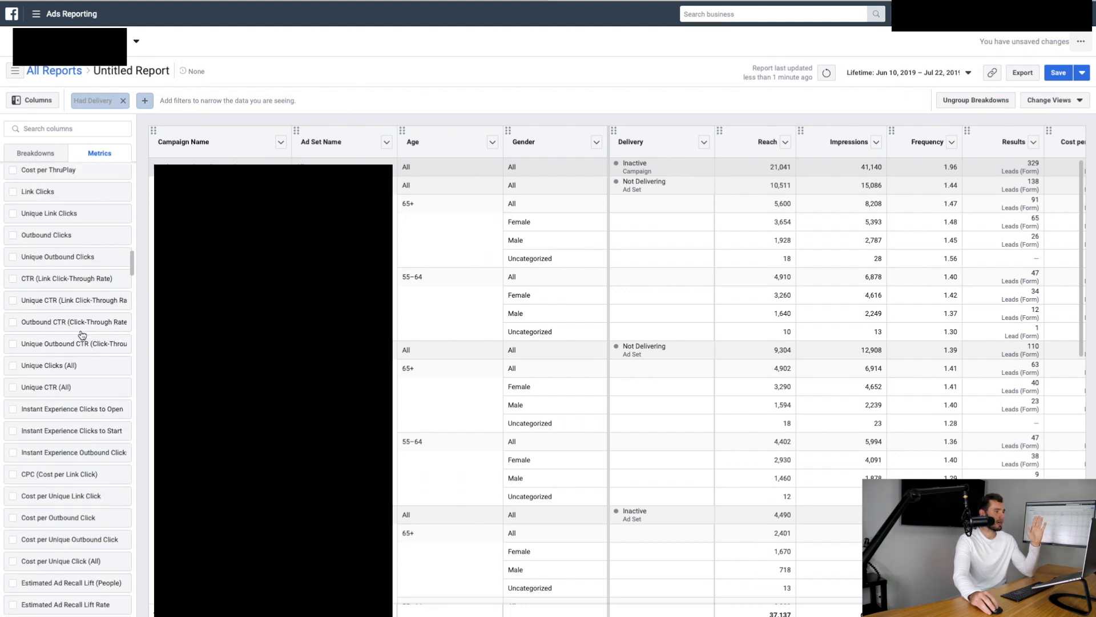
{"action": "scroll", "coordinate": [692, 370], "scroll_direction": "right", "scroll_amount": 2}
{"action": "scroll", "coordinate": [708, 364], "scroll_direction": "left", "scroll_amount": 2}
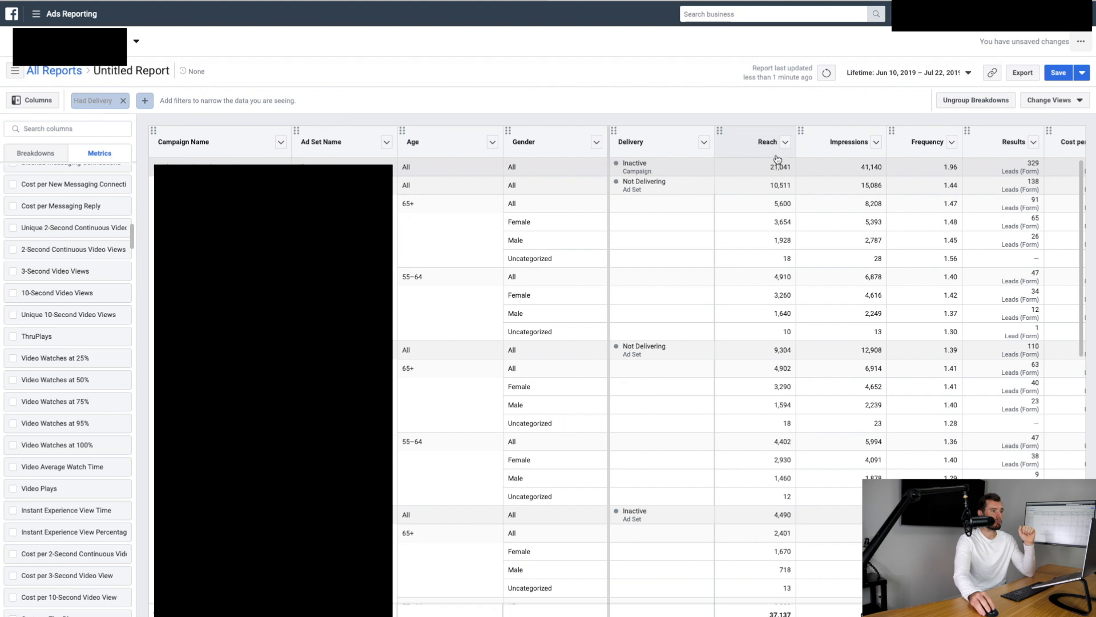
{"action": "scroll", "coordinate": [816, 214], "scroll_direction": "right", "scroll_amount": 2}
{"action": "scroll", "coordinate": [837, 221], "scroll_direction": "right", "scroll_amount": 4}
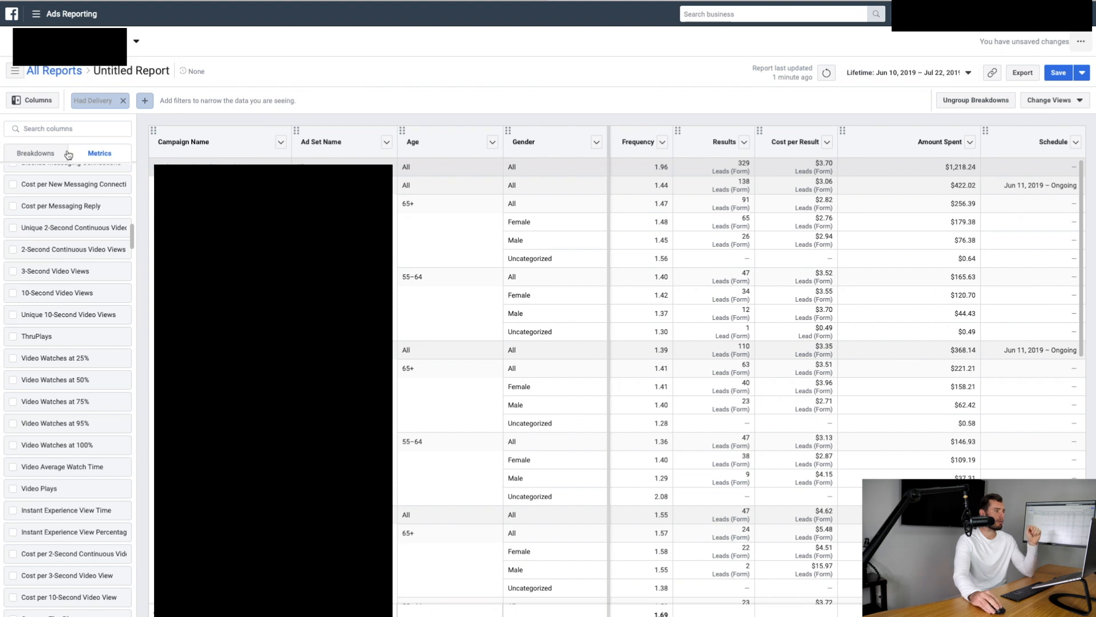
{"action": "scroll", "coordinate": [71, 247], "scroll_direction": "up", "scroll_amount": 5}
{"action": "scroll", "coordinate": [72, 246], "scroll_direction": "up", "scroll_amount": 5}
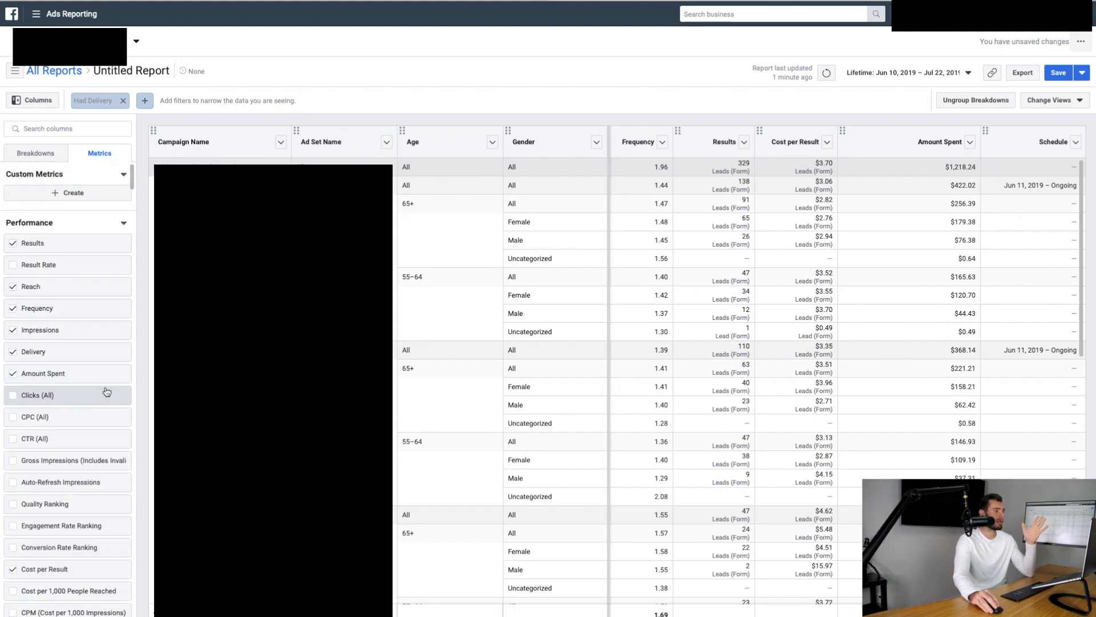
{"action": "scroll", "coordinate": [834, 311], "scroll_direction": "left", "scroll_amount": 2}
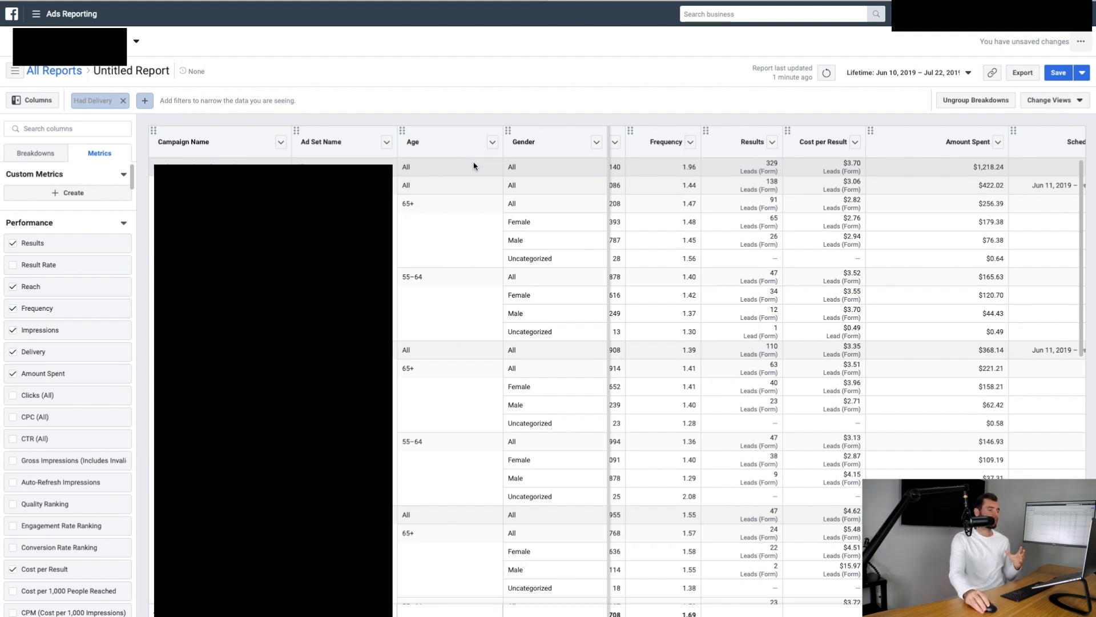
Remove the Age and Gender breakdowns from the report and review the other delivery, action and dynamic creative breakdown options.
{"action": "left_click", "coordinate": [35, 151]}
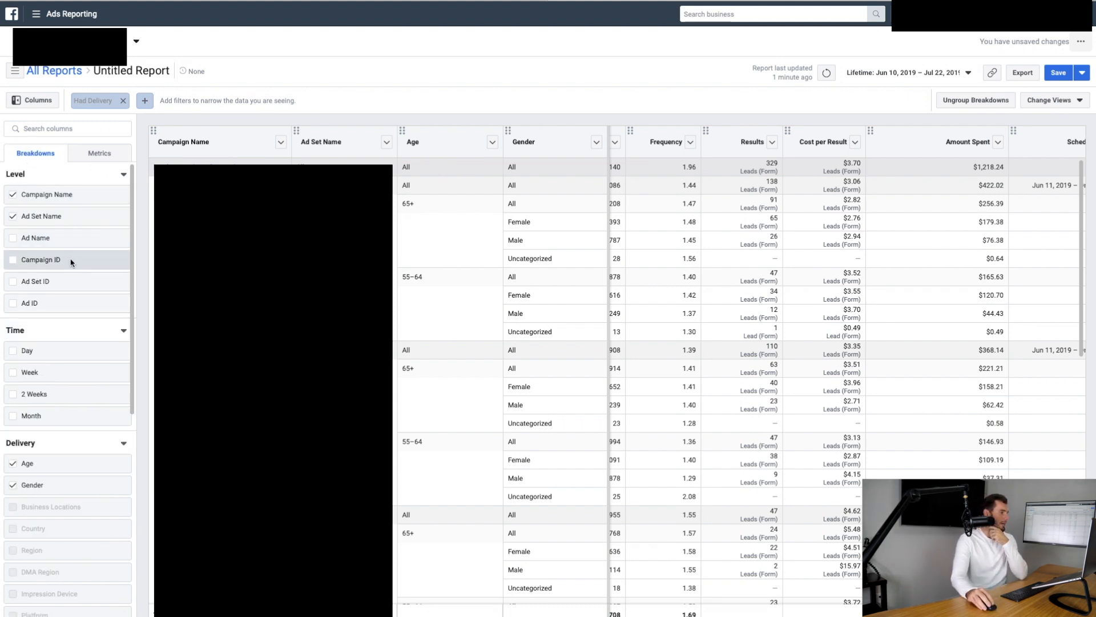
{"action": "scroll", "coordinate": [62, 329], "scroll_direction": "down", "scroll_amount": 2}
{"action": "left_click", "coordinate": [18, 365]}
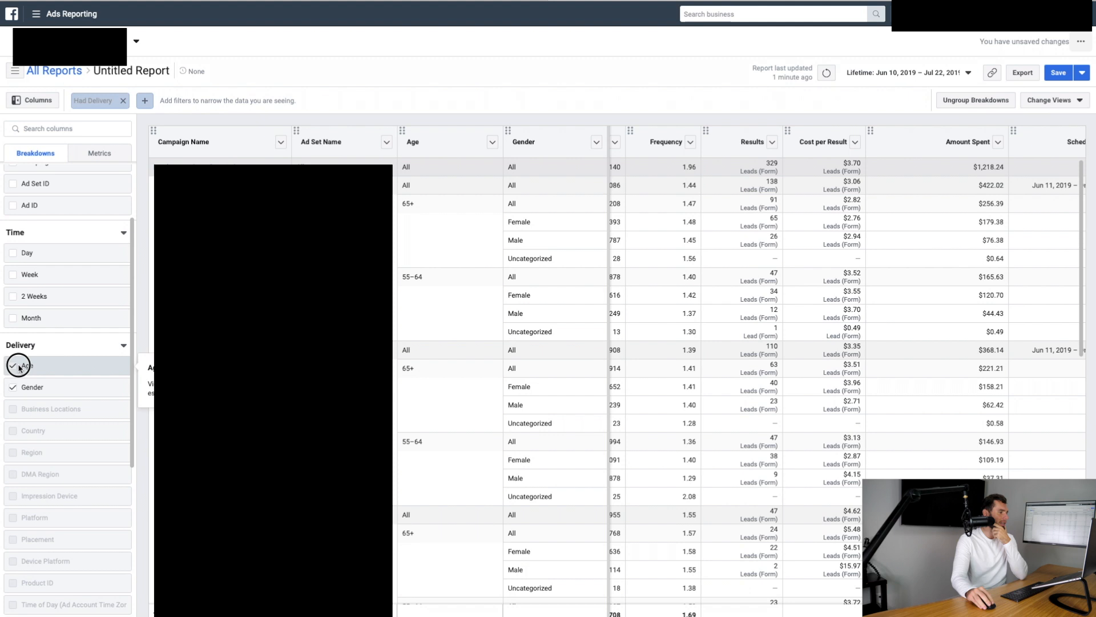
{"action": "left_click", "coordinate": [18, 387]}
{"action": "scroll", "coordinate": [45, 349], "scroll_direction": "down", "scroll_amount": 2}
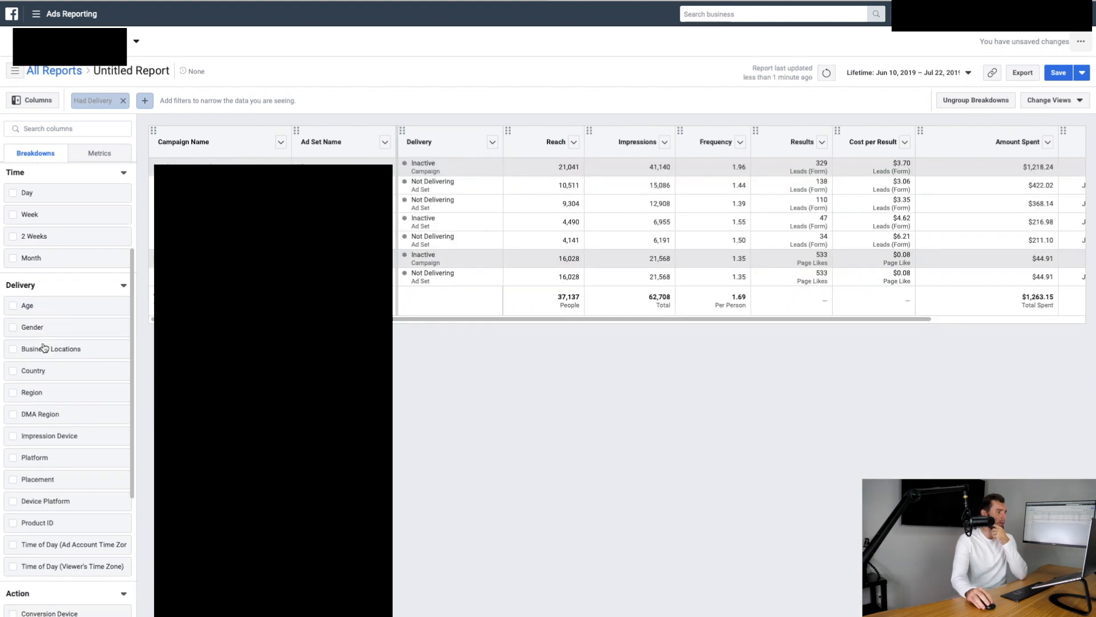
{"action": "mouse_move", "coordinate": [50, 402]}
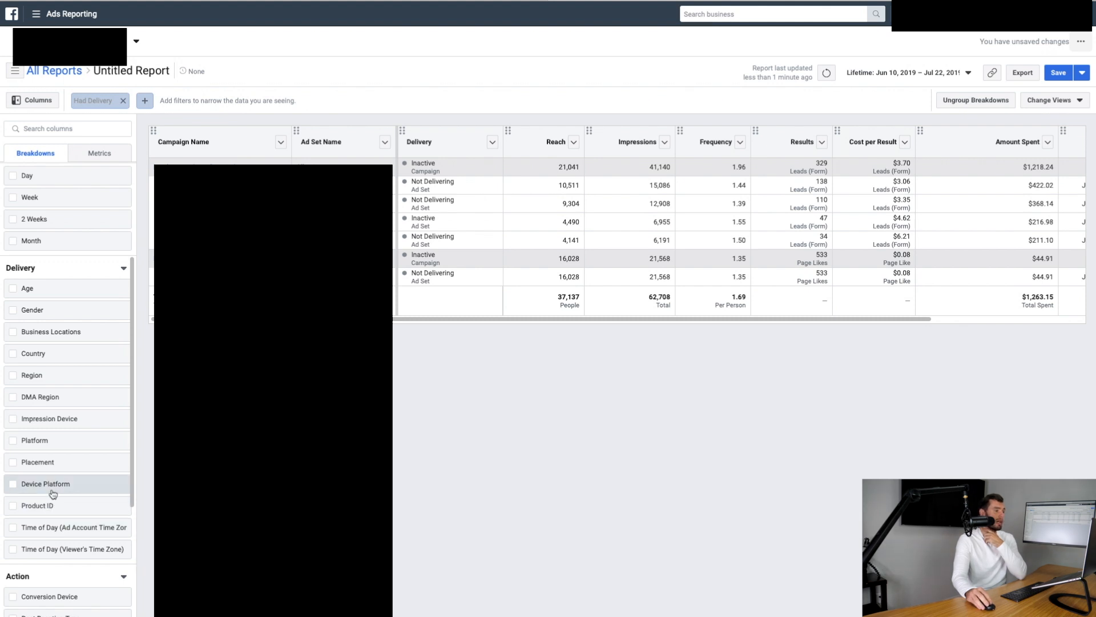
{"action": "mouse_move", "coordinate": [61, 485]}
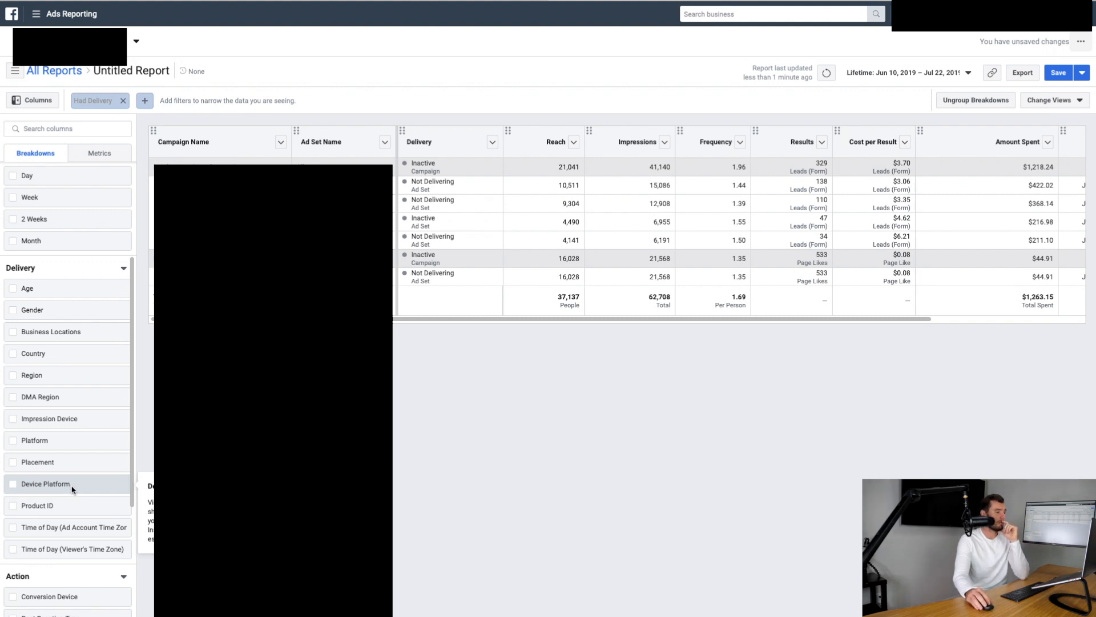
{"action": "scroll", "coordinate": [73, 489], "scroll_direction": "down", "scroll_amount": 5}
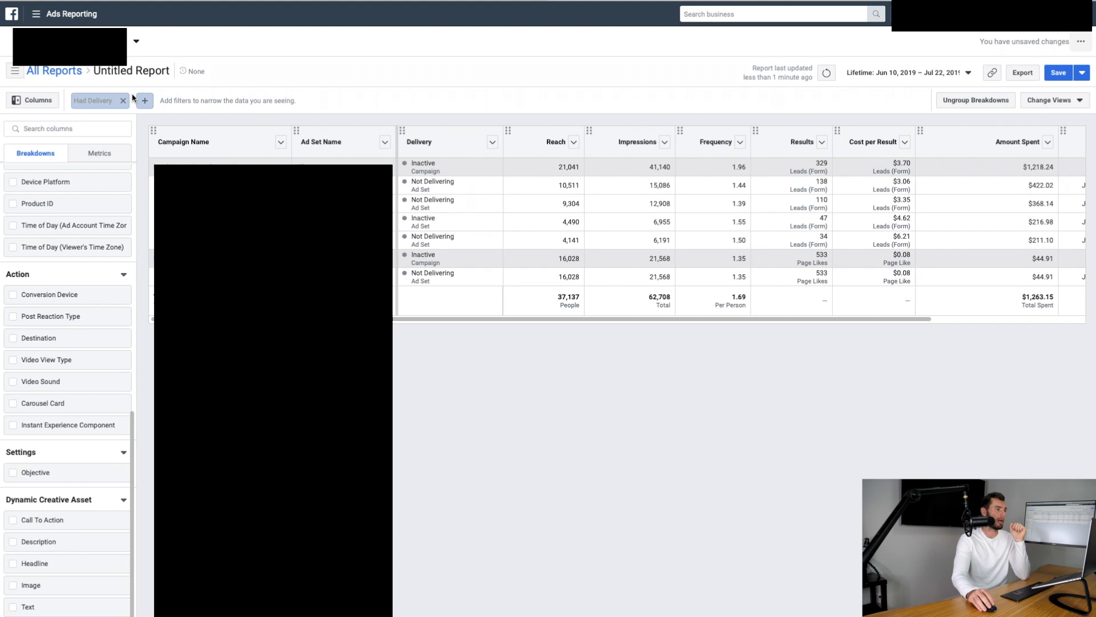
Go to Automated Rules and start creating a new rule.
{"action": "left_click", "coordinate": [78, 18]}
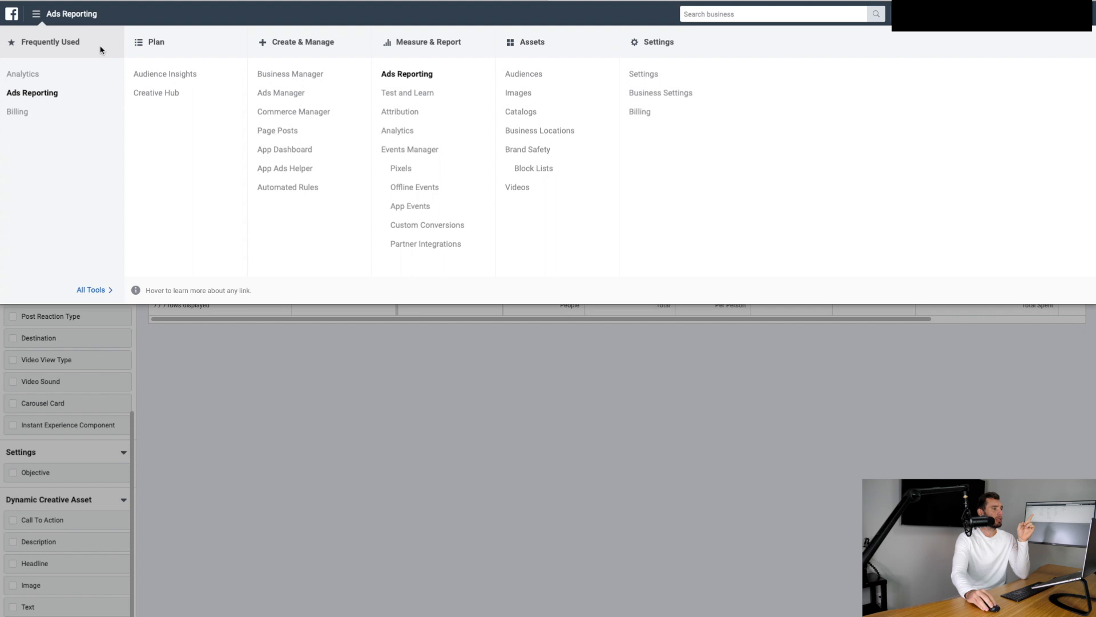
{"action": "left_click", "coordinate": [284, 193]}
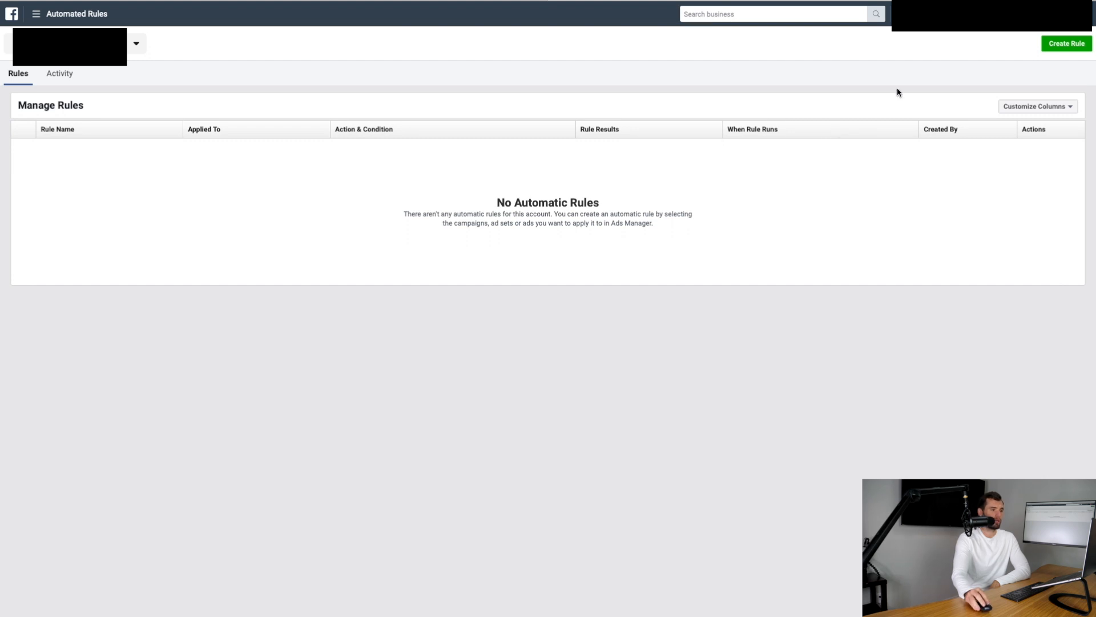
{"action": "left_click", "coordinate": [1064, 47]}
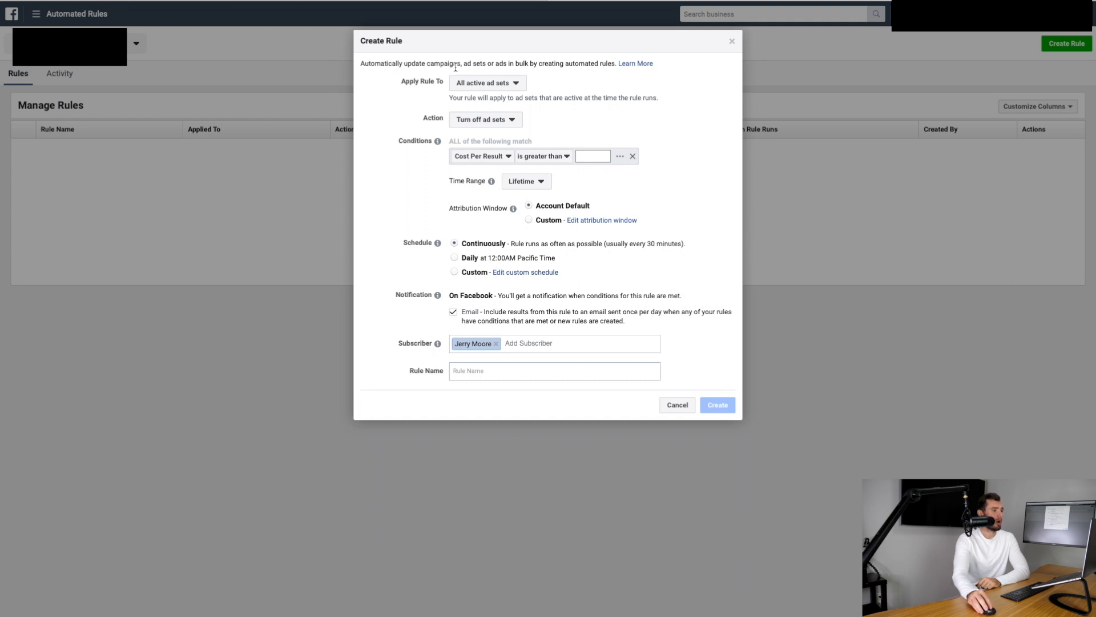
Apply the rule to all active ads with the action Turn off ads.
{"action": "left_click", "coordinate": [469, 85]}
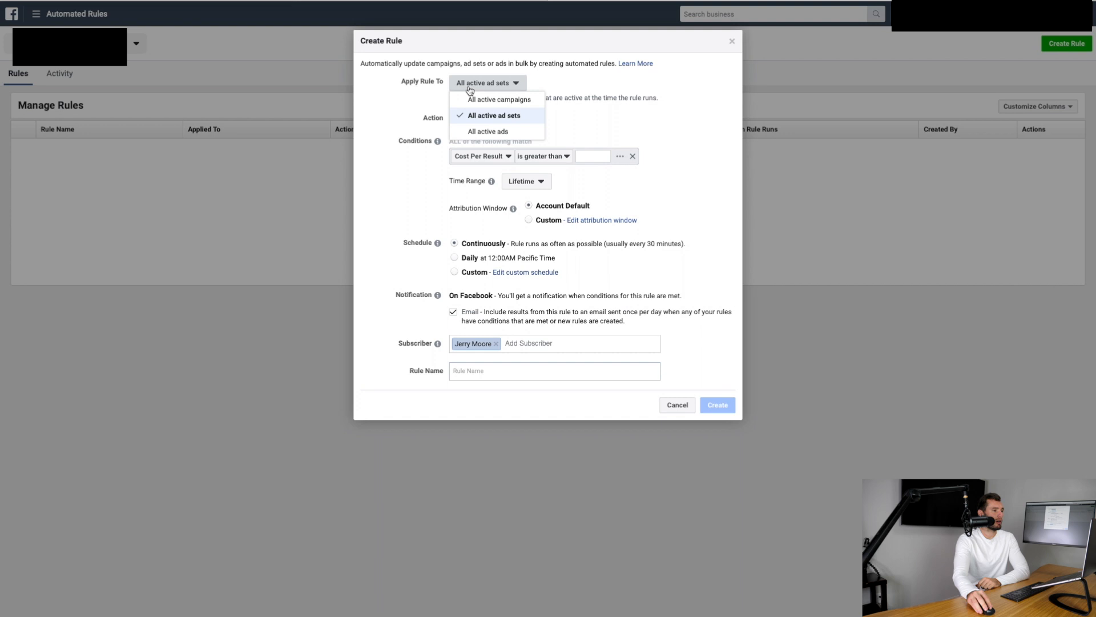
{"action": "left_click", "coordinate": [493, 132]}
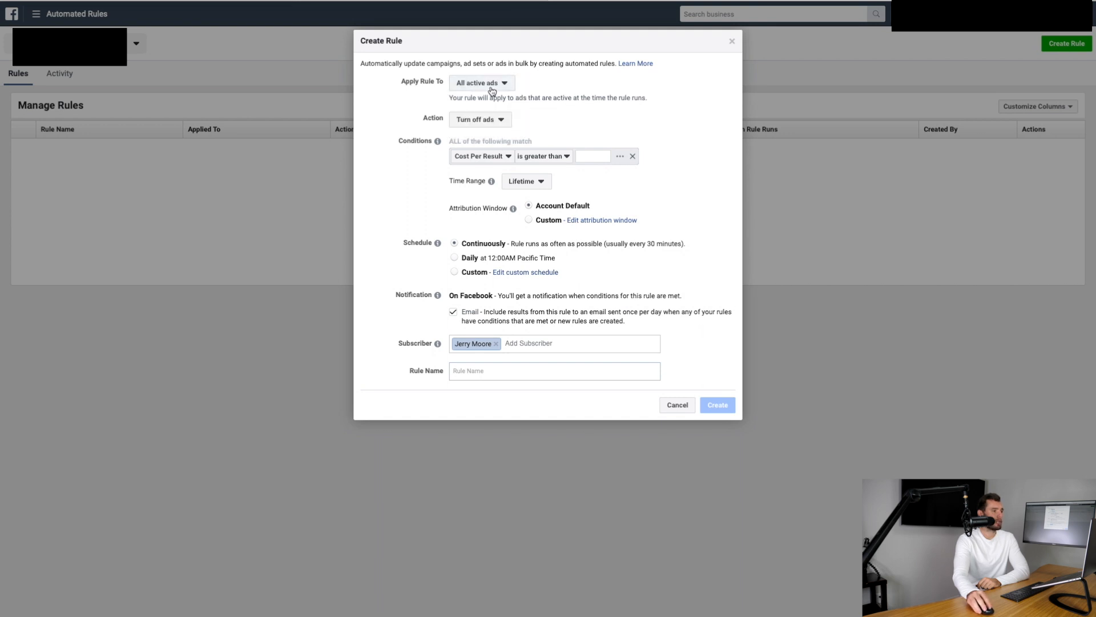
{"action": "left_click", "coordinate": [482, 123]}
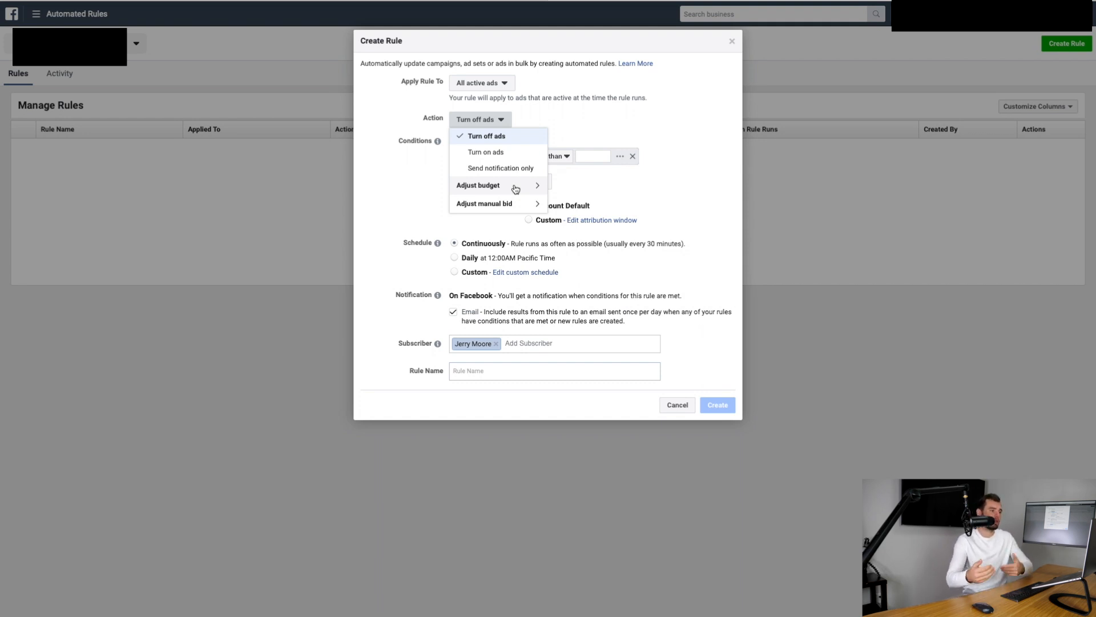
{"action": "left_click", "coordinate": [503, 140]}
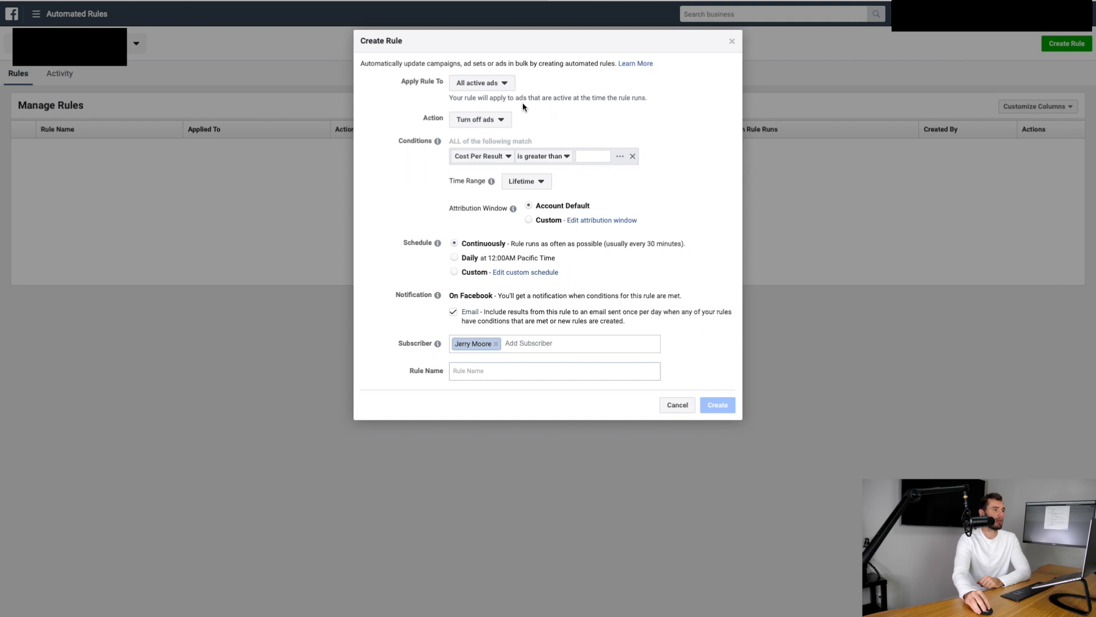
Add a rule condition for Cost Per Result is greater than 7.00.
{"action": "left_click", "coordinate": [500, 160]}
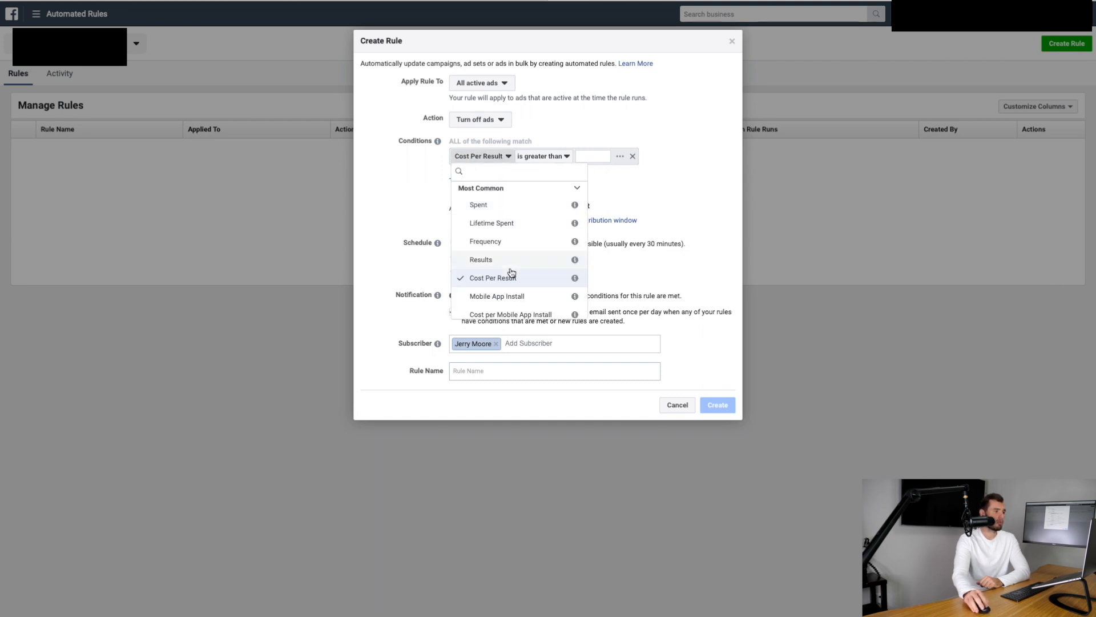
{"action": "scroll", "coordinate": [511, 273], "scroll_direction": "down", "scroll_amount": 3}
{"action": "scroll", "coordinate": [496, 268], "scroll_direction": "up", "scroll_amount": 3}
{"action": "scroll", "coordinate": [519, 268], "scroll_direction": "down", "scroll_amount": 1}
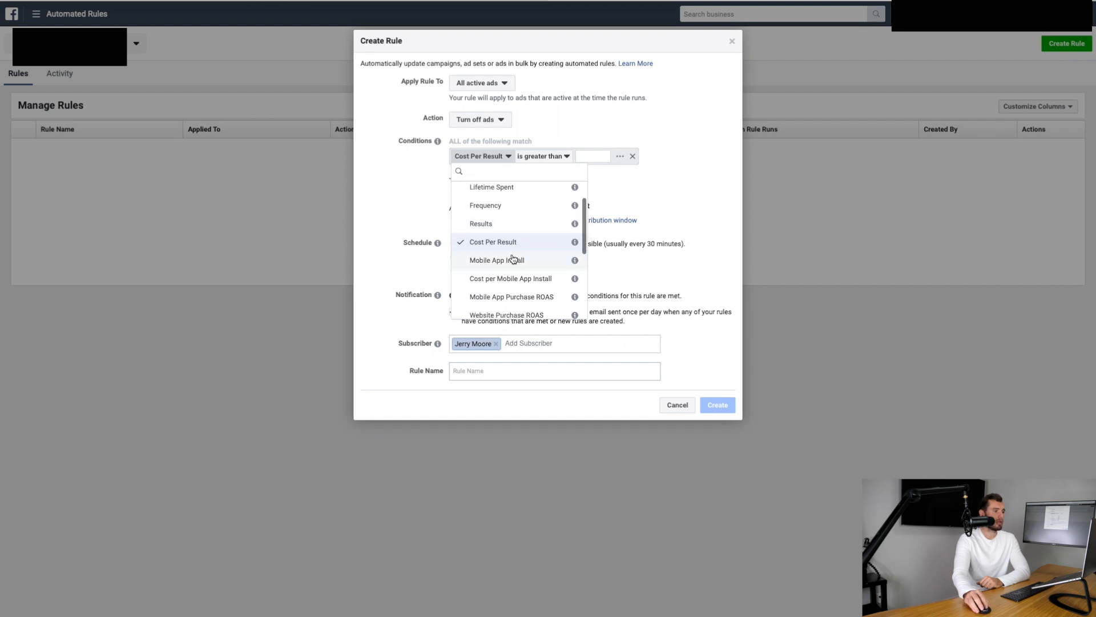
{"action": "scroll", "coordinate": [515, 240], "scroll_direction": "up", "scroll_amount": 1}
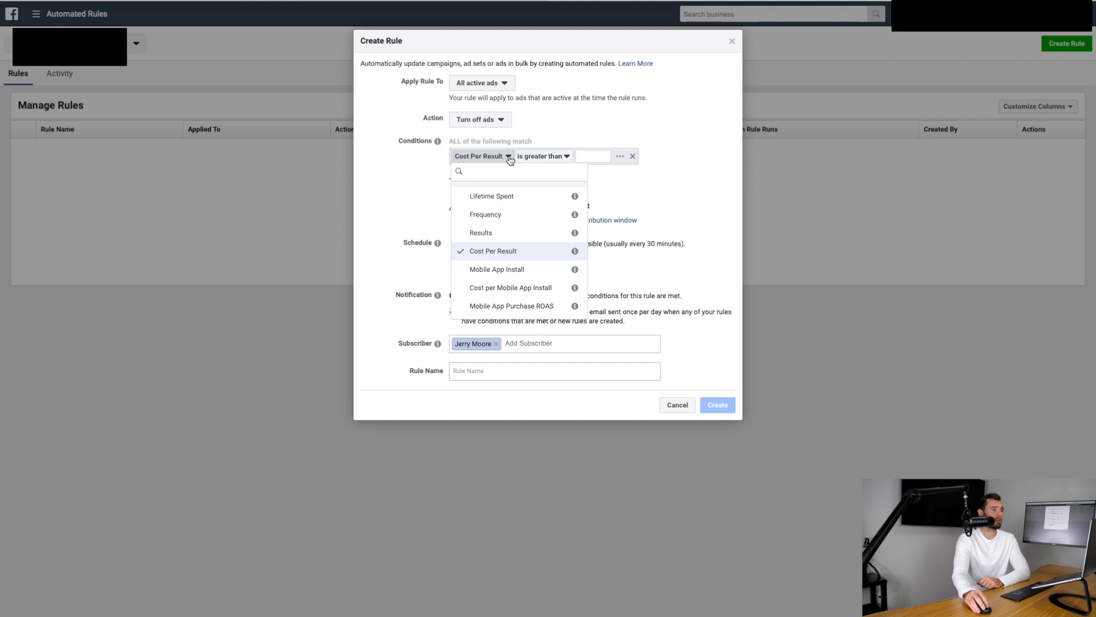
{"action": "left_click", "coordinate": [510, 255]}
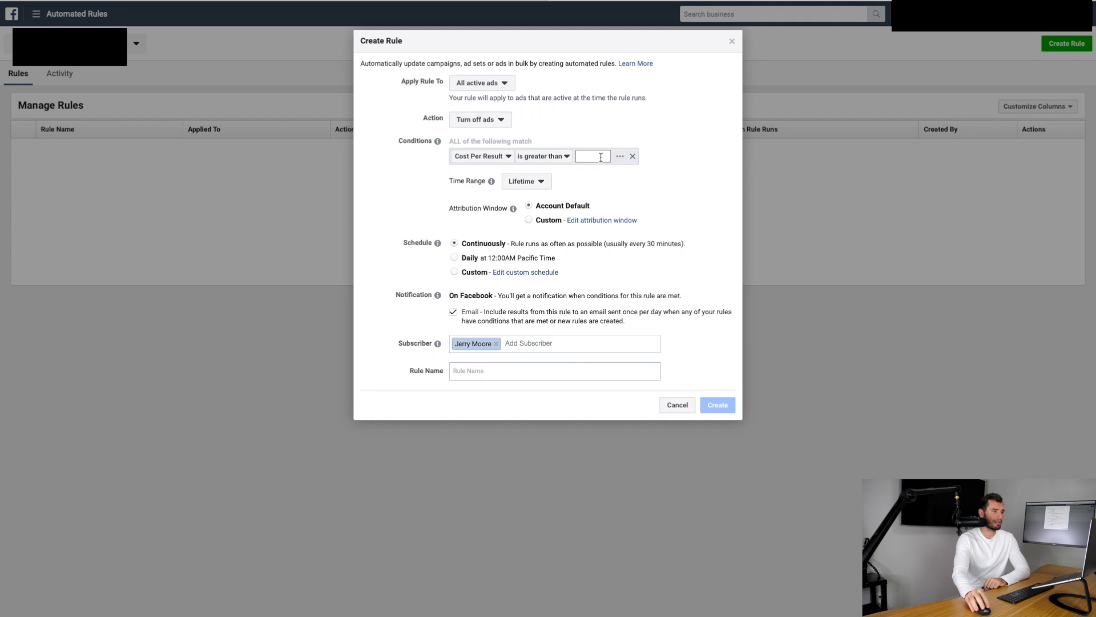
{"action": "left_click", "coordinate": [579, 157]}
{"action": "type", "text": "7"}
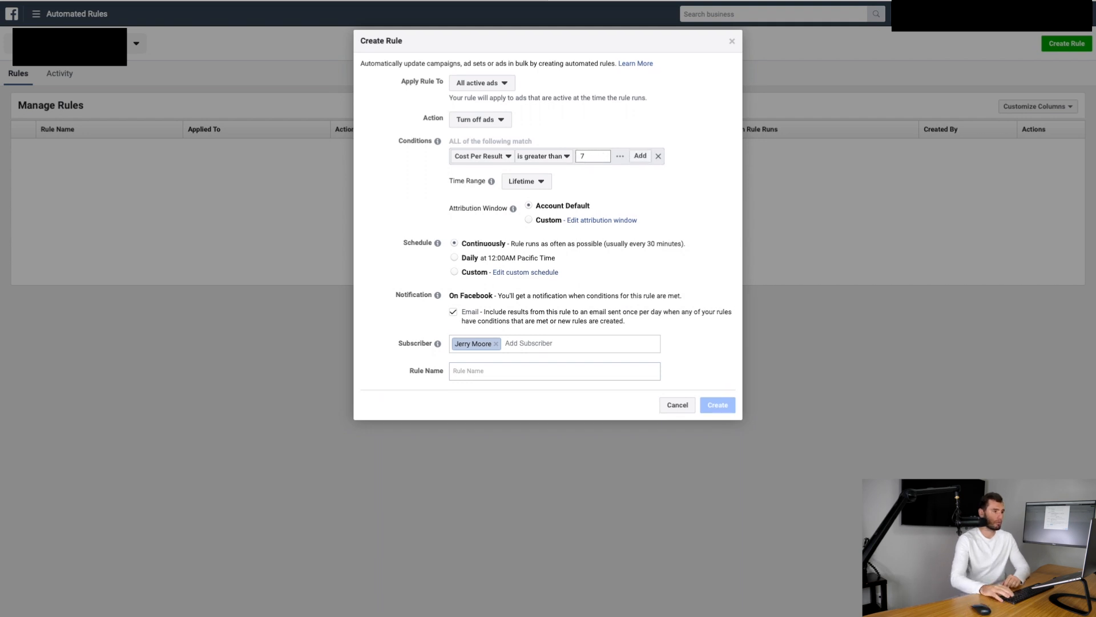
{"action": "type", "text": ".00"}
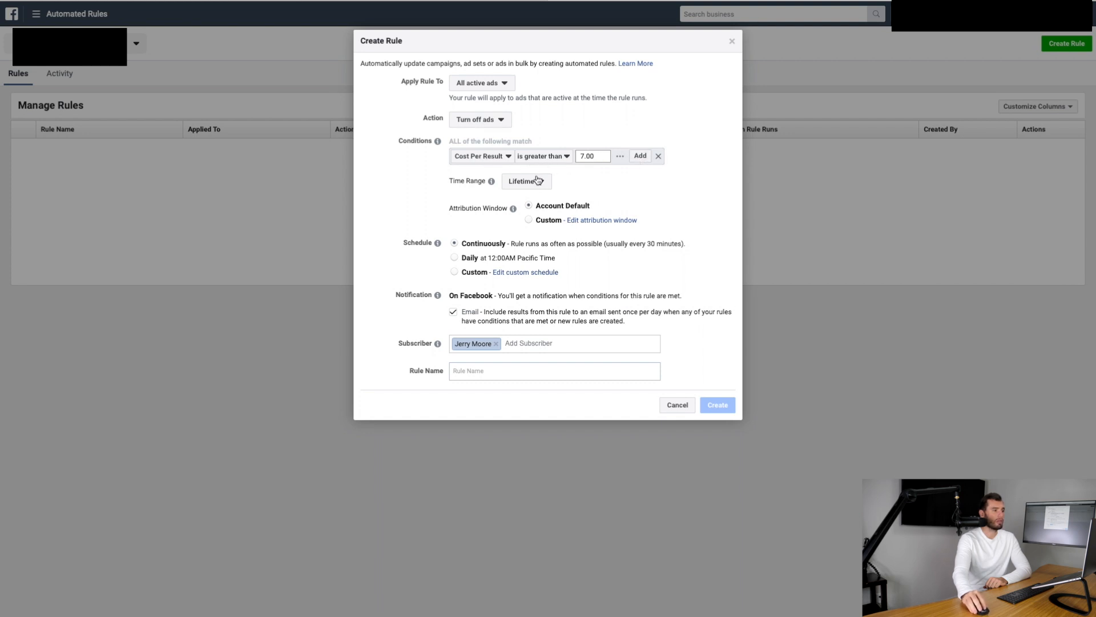
{"action": "left_click", "coordinate": [640, 156]}
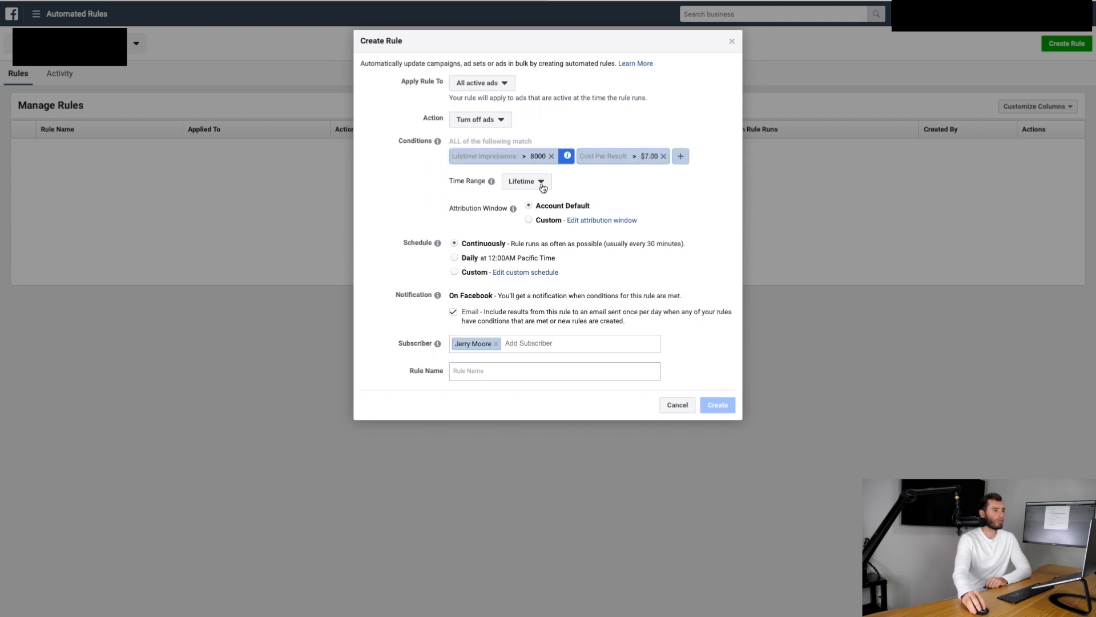
Remove the Lifetime Impressions condition and add the recommended "Lifetime Impressions is greater than 8000" condition again.
{"action": "left_click", "coordinate": [551, 156]}
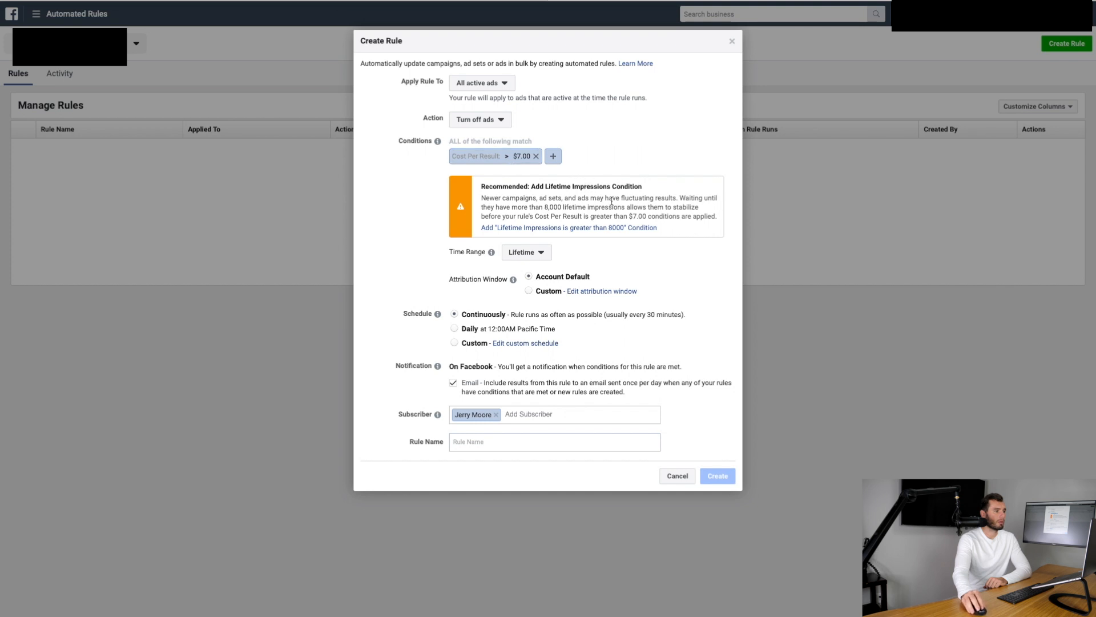
{"action": "left_click", "coordinate": [556, 229]}
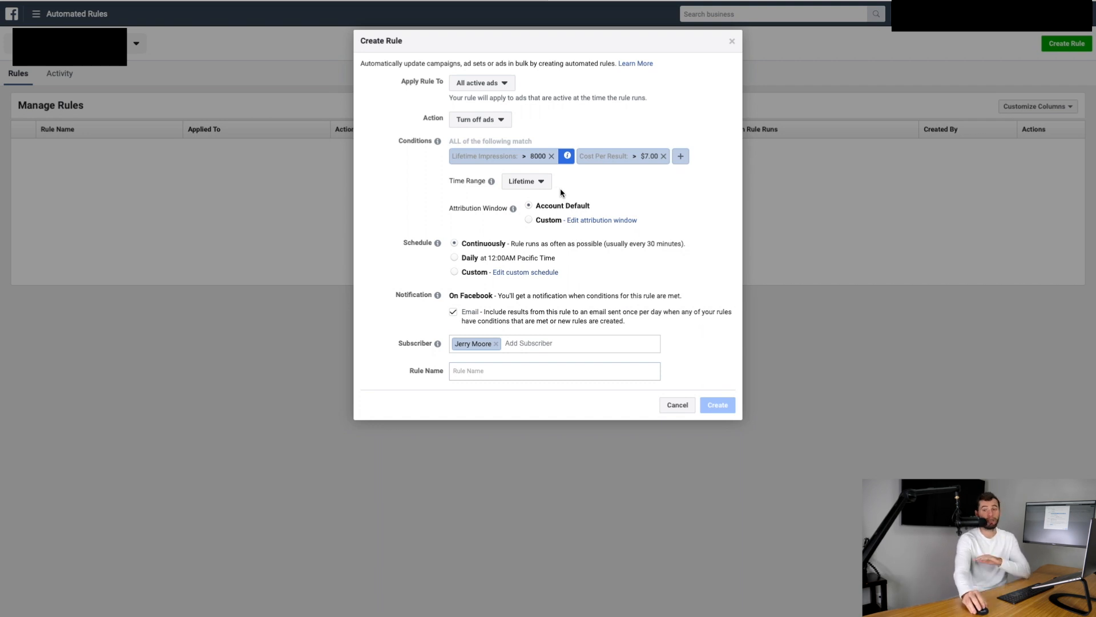
Set the rule's time range to Last 3 days and its schedule to Daily at 12:00AM Pacific Time.
{"action": "mouse_move", "coordinate": [462, 182]}
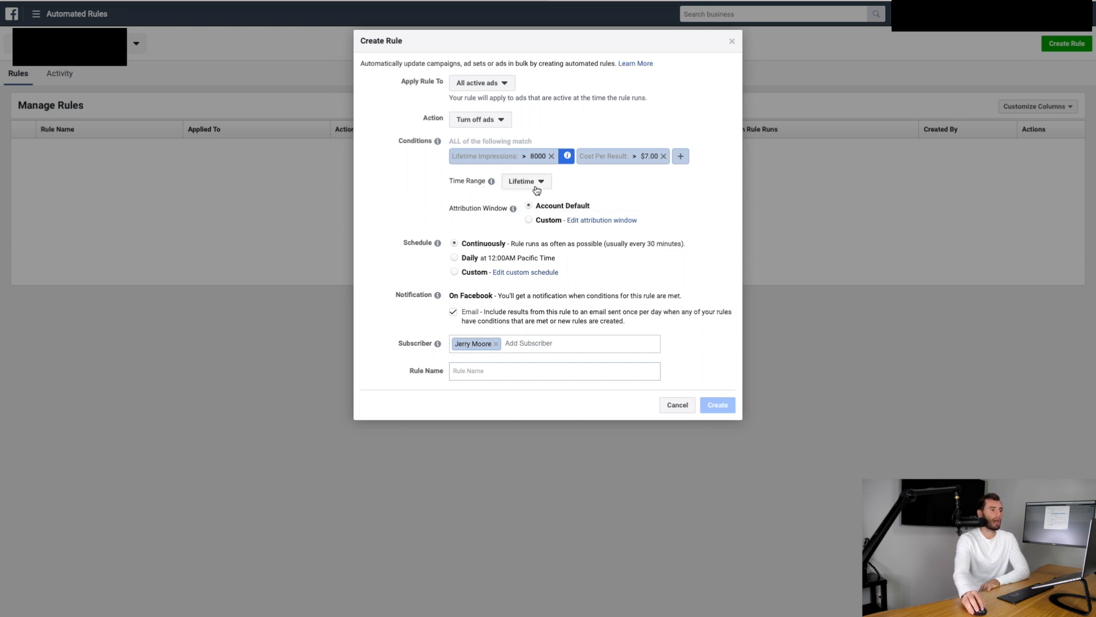
{"action": "left_click", "coordinate": [536, 188]}
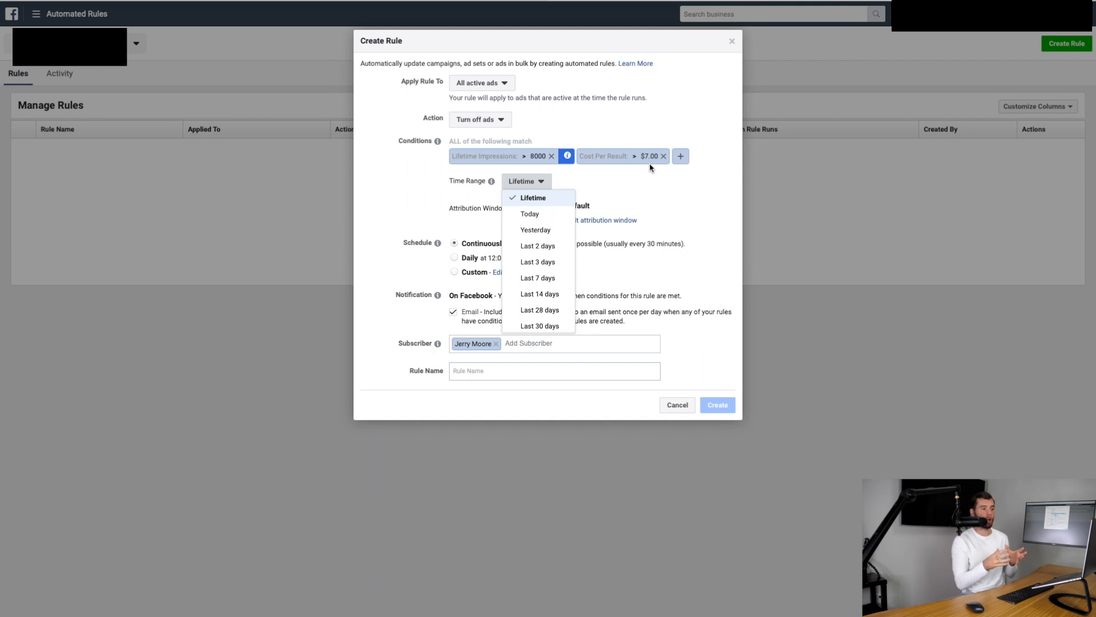
{"action": "left_click", "coordinate": [541, 262]}
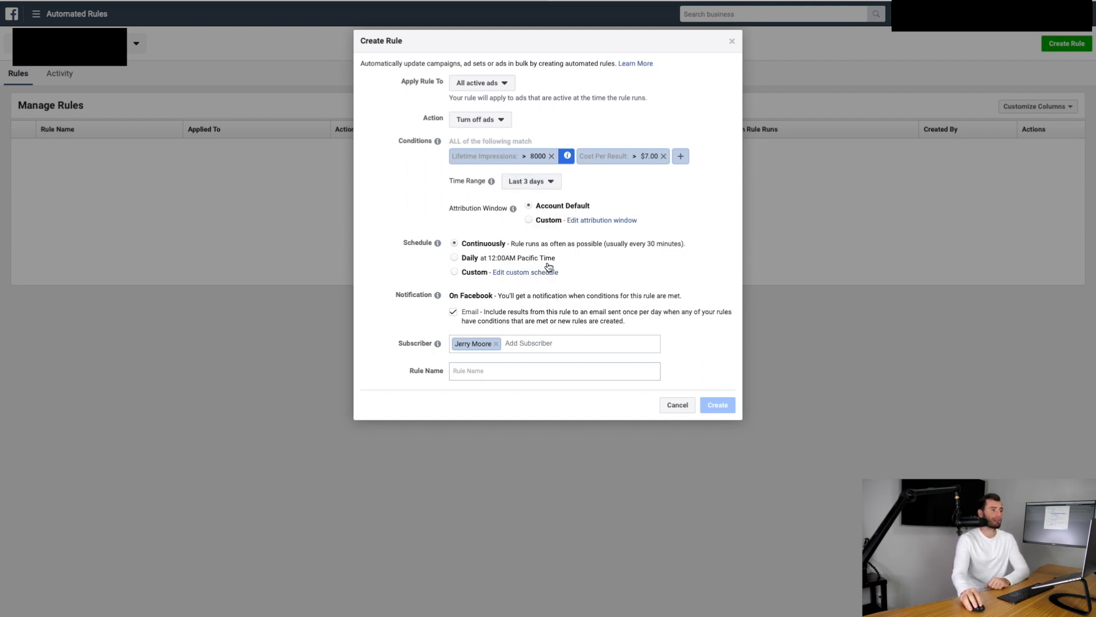
{"action": "left_click", "coordinate": [456, 258]}
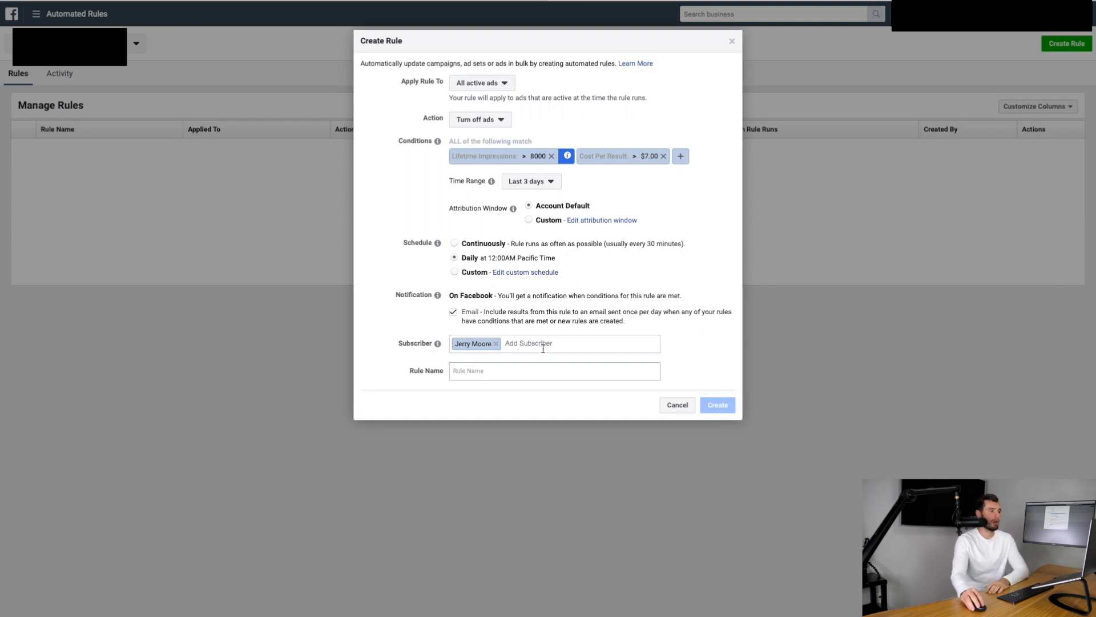
Name the rule "Shut Off Ads at $7", create it, and dismiss the confirmation.
{"action": "left_click", "coordinate": [487, 372]}
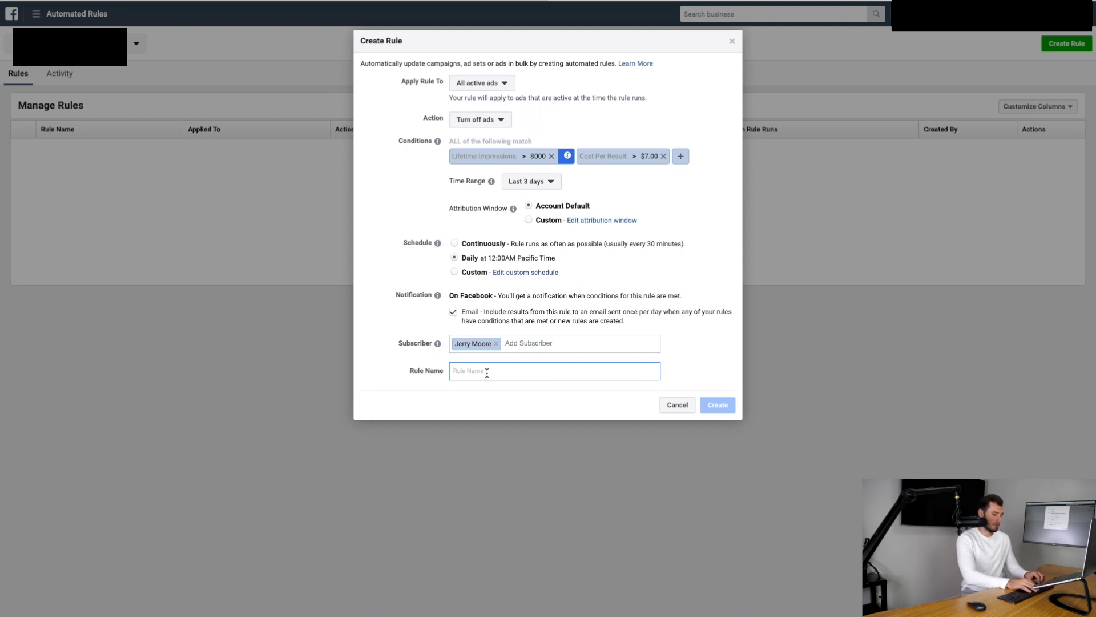
{"action": "type", "text": "Shut "}
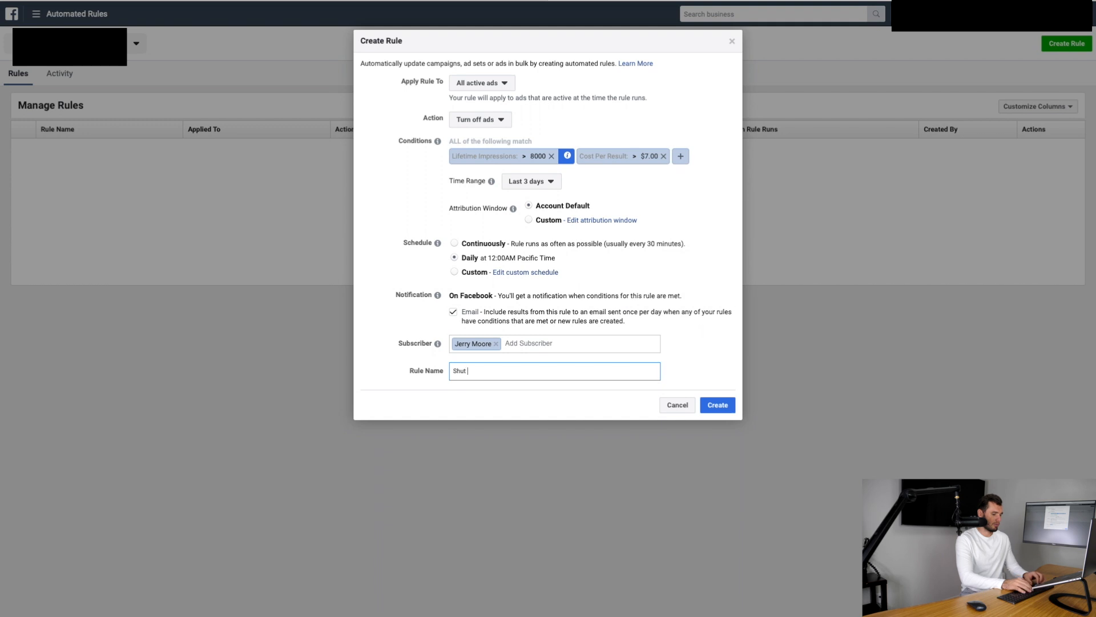
{"action": "type", "text": "Off Ads"}
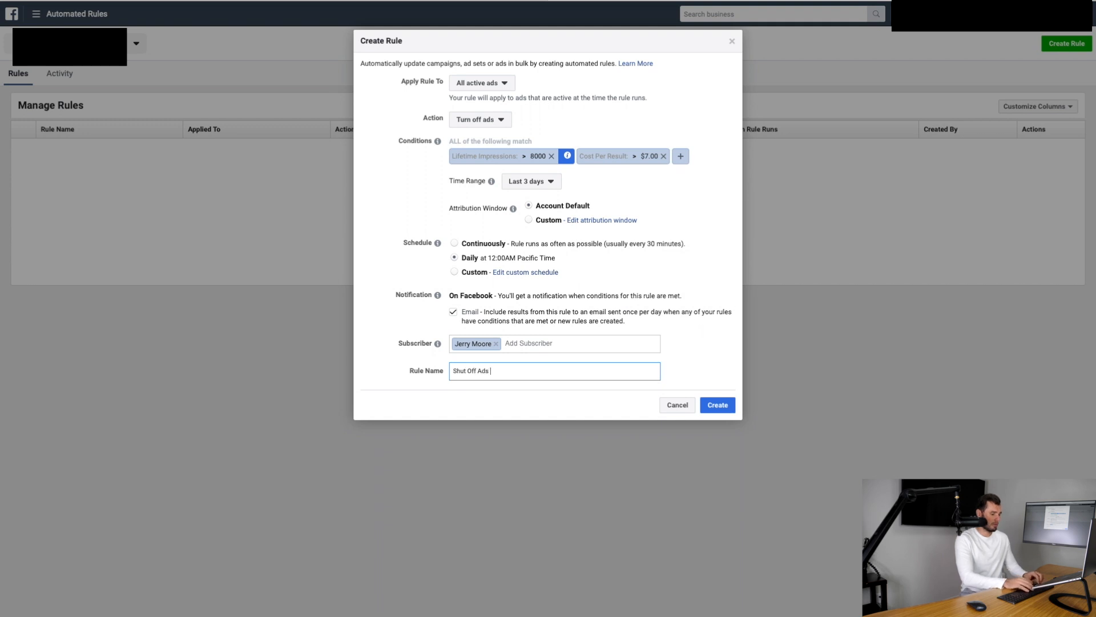
{"action": "type", "text": " at 8$7"}
{"action": "key", "text": "BackSpace"}
{"action": "key", "text": "BackSpace"}
{"action": "key", "text": "BackSpace"}
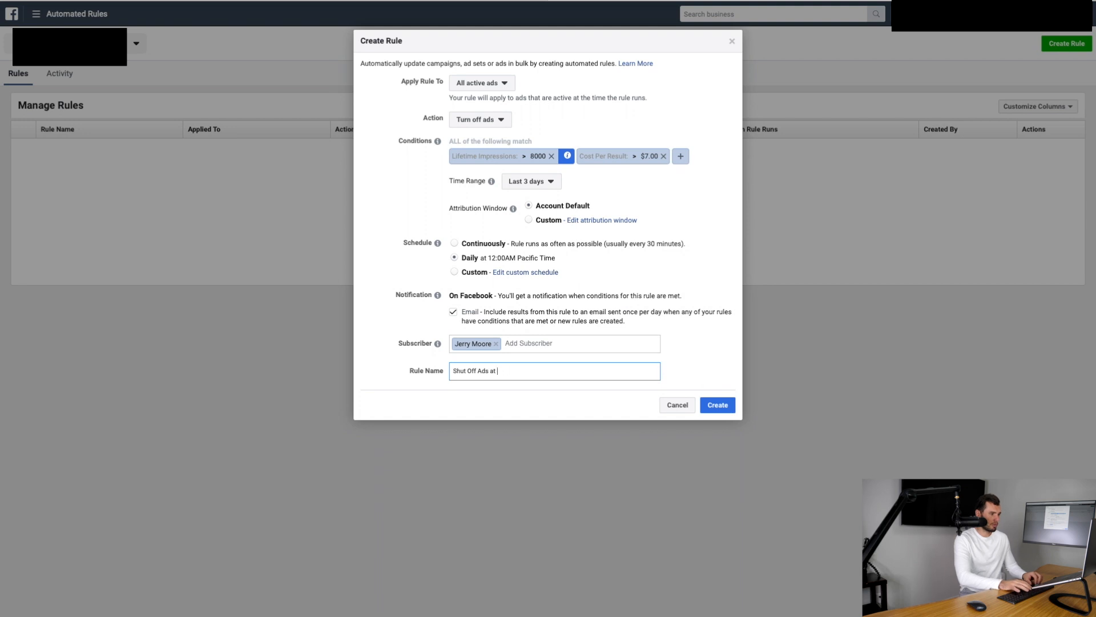
{"action": "type", "text": "$7"}
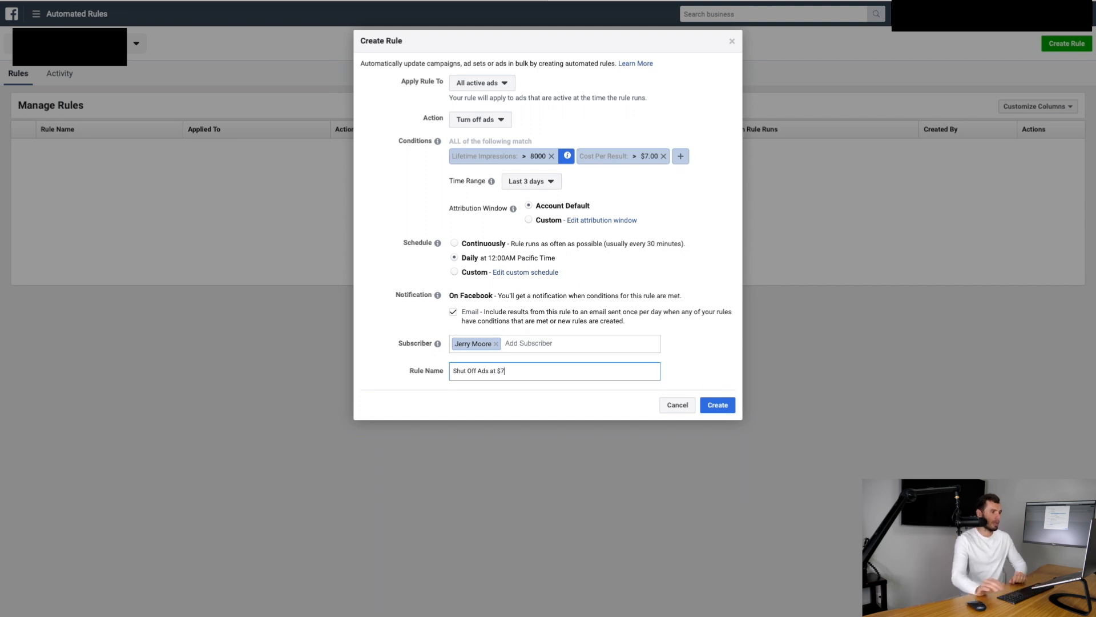
{"action": "left_click", "coordinate": [715, 406]}
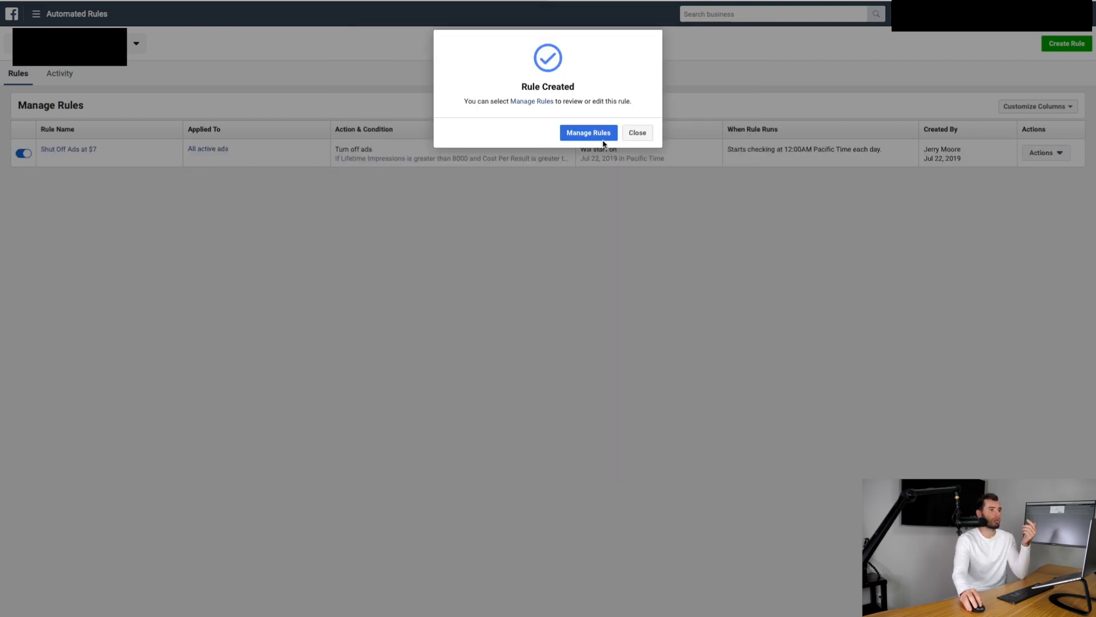
{"action": "left_click", "coordinate": [636, 134]}
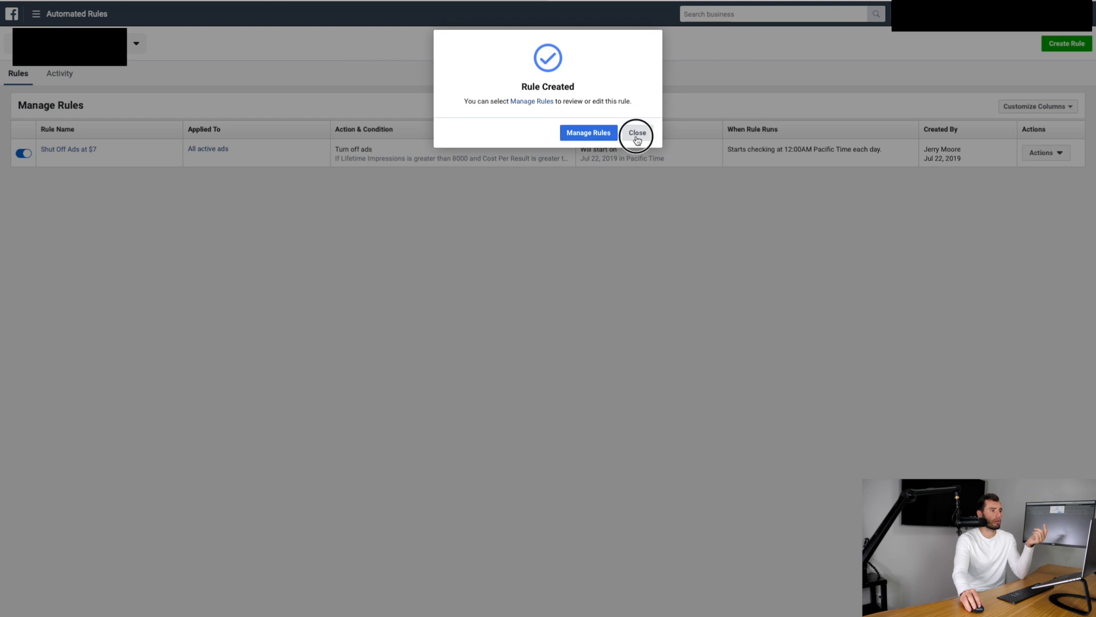